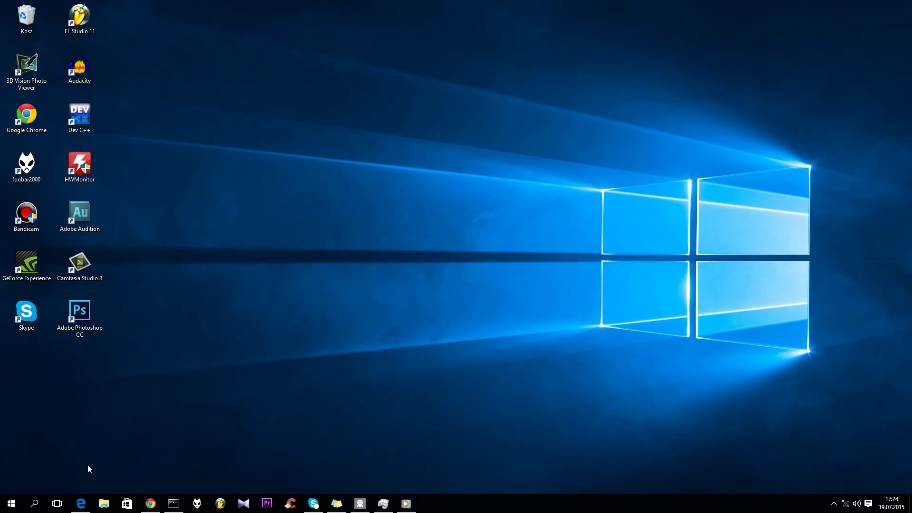
- Open the Start menu, make it taller, widen it to four tile columns and narrow it to a single column of tile groups
left_click(14, 502)
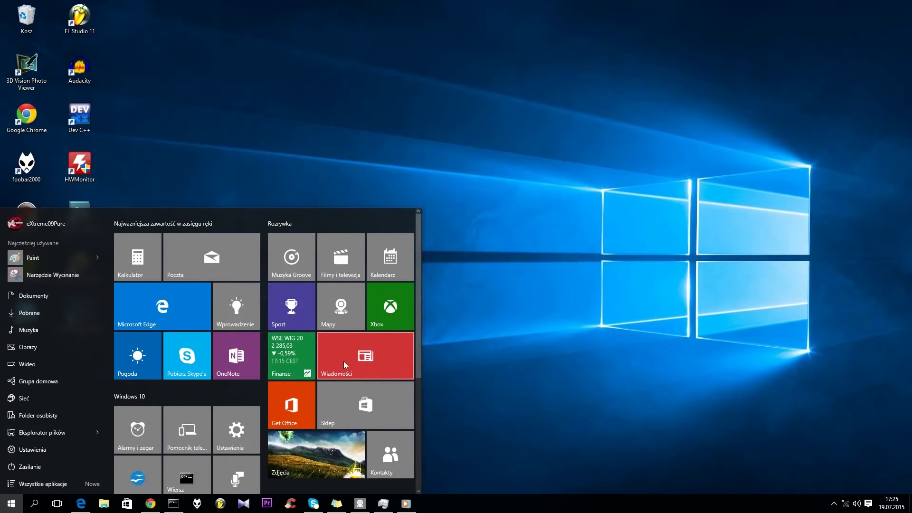
scroll(417, 297, "down", 1)
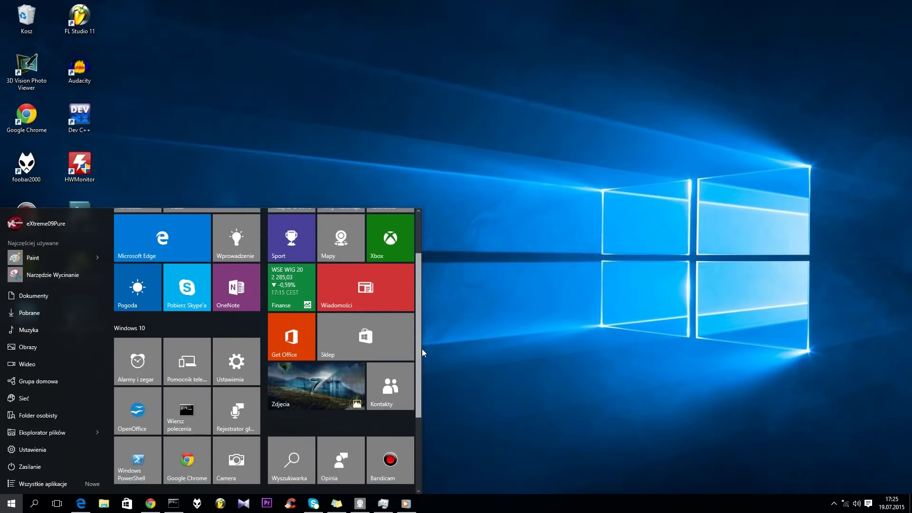
scroll(423, 292, "up", 1)
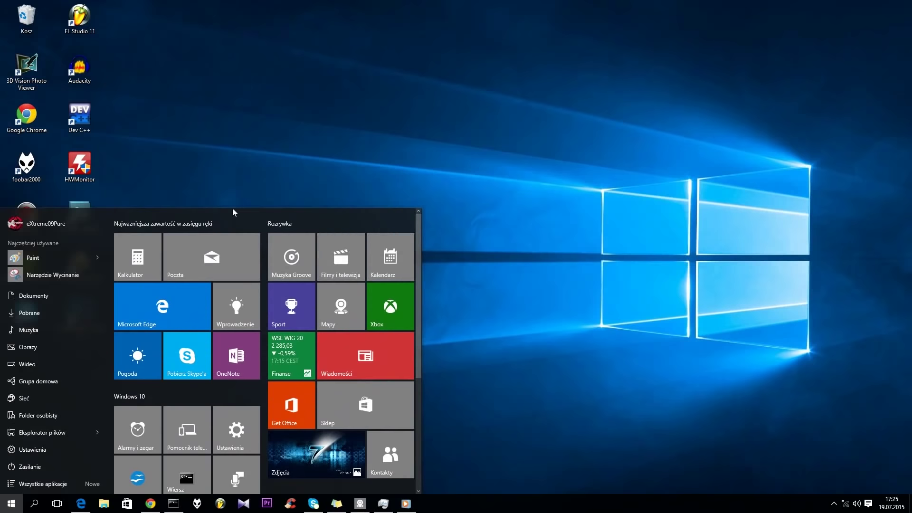
left_click_drag(216, 205, 228, 173)
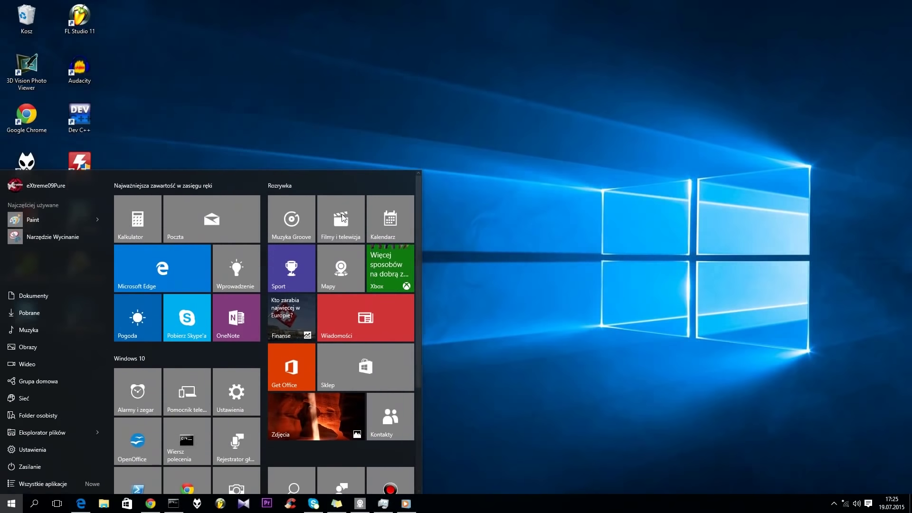
left_click_drag(419, 292, 730, 292)
left_click_drag(375, 170, 393, 117)
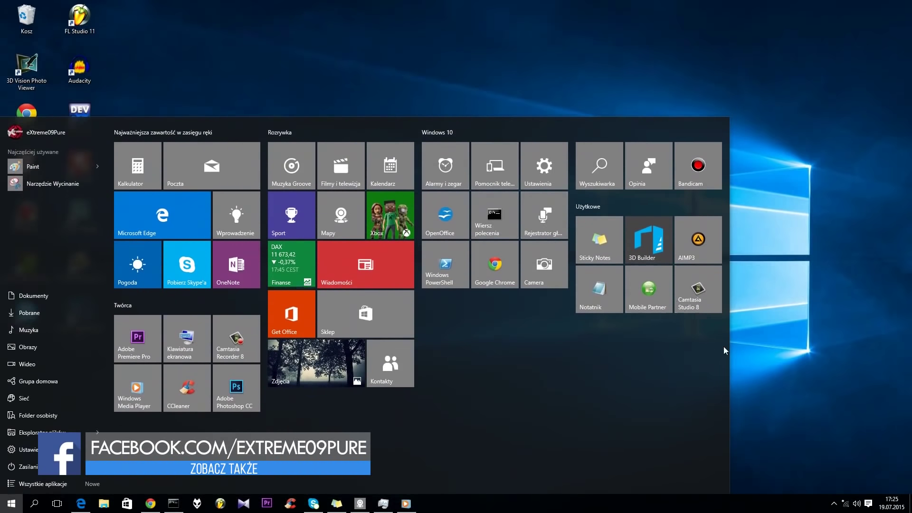
left_click_drag(558, 360, 290, 359)
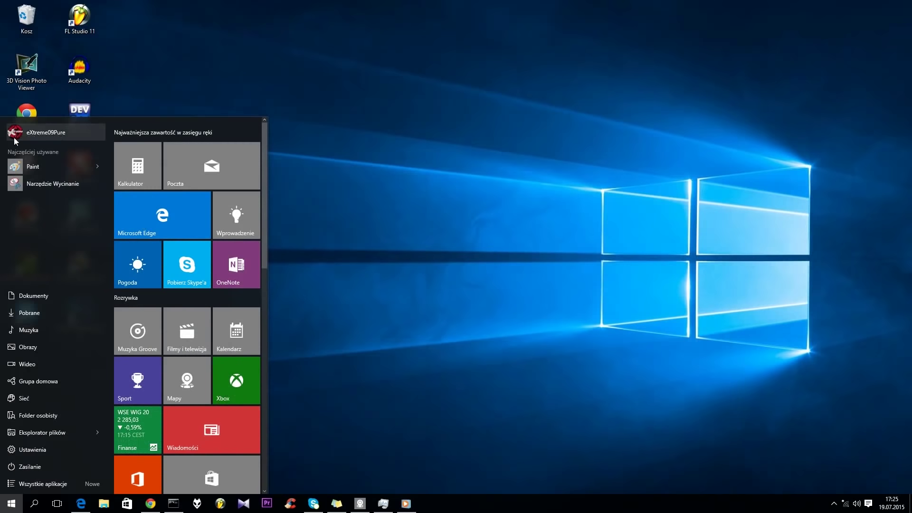
- Examine the Start menu's power options, the list of all apps and the account options
left_click(34, 468)
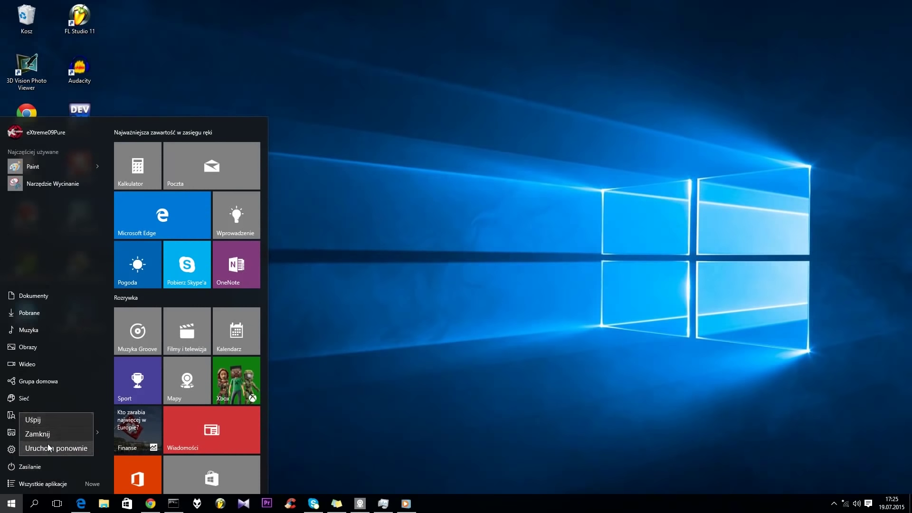
left_click(93, 483)
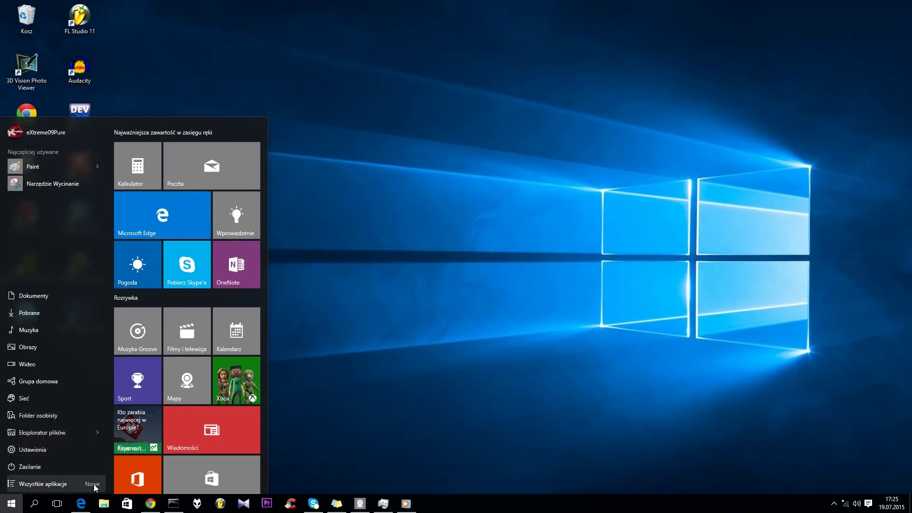
left_click(93, 483)
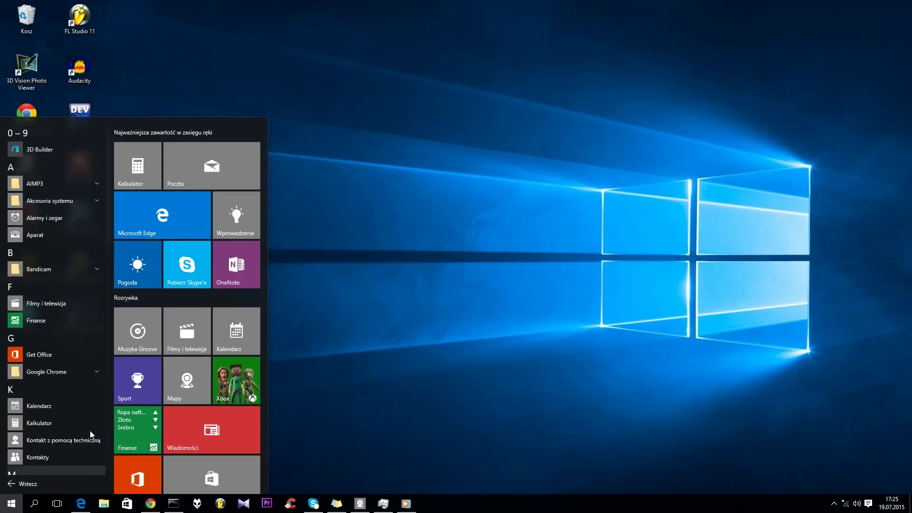
scroll(108, 209, "down", 3)
left_click_drag(115, 277, 113, 334)
left_click(21, 484)
left_click(45, 132)
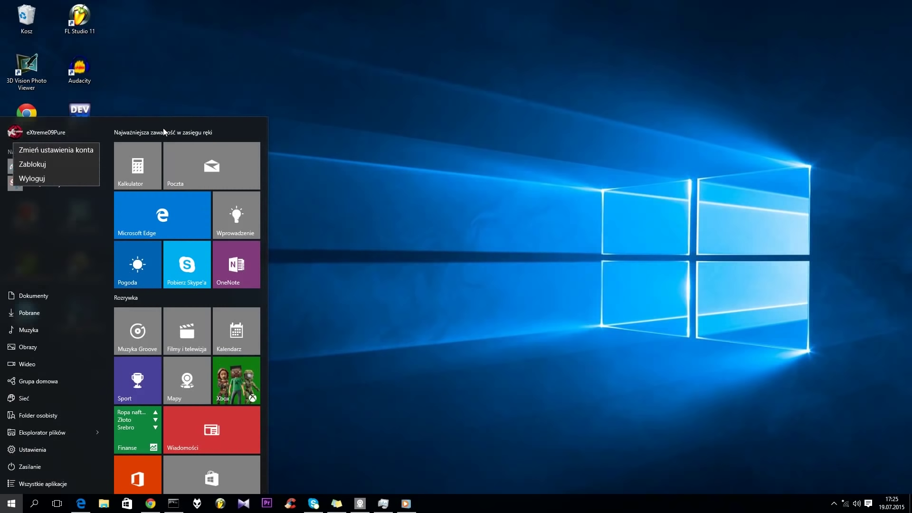
left_click(266, 236)
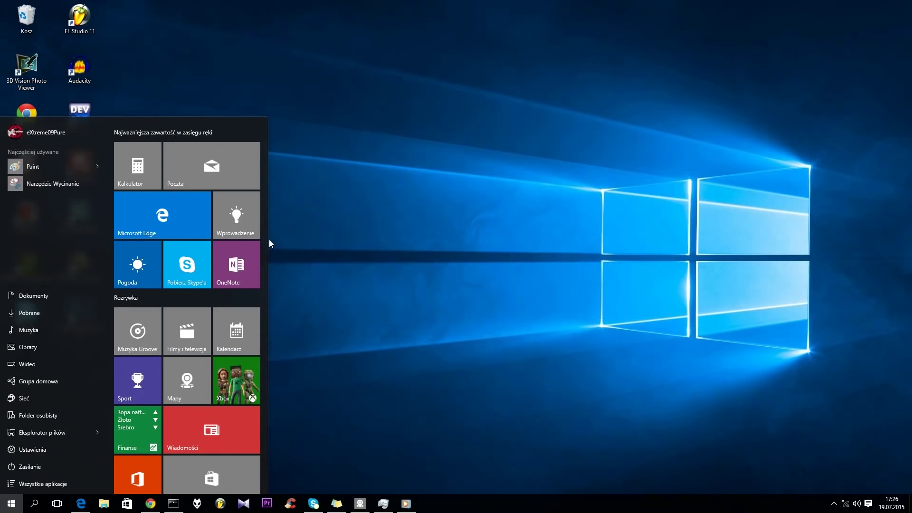
- Widen the Start menu to two tile columns and rearrange the OneNote, Get Office, Zdjęcia and Kontakty tiles to fill the gaps
left_click_drag(234, 261, 149, 263)
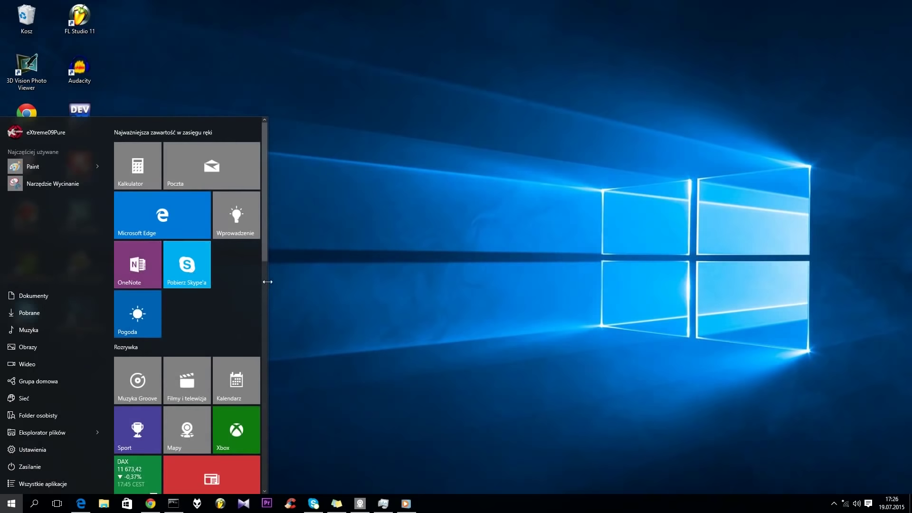
left_click_drag(266, 283, 399, 282)
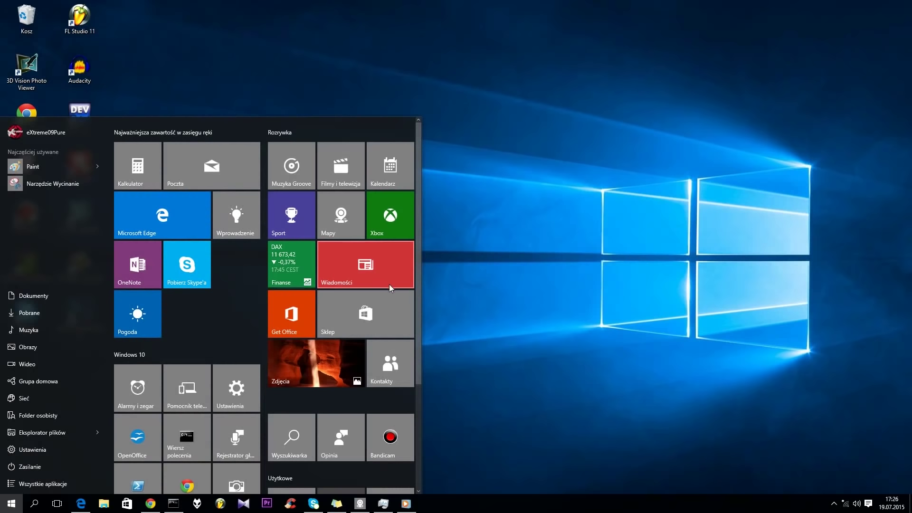
left_click_drag(302, 315, 240, 263)
left_click_drag(390, 363, 184, 304)
left_click_drag(305, 361, 292, 261)
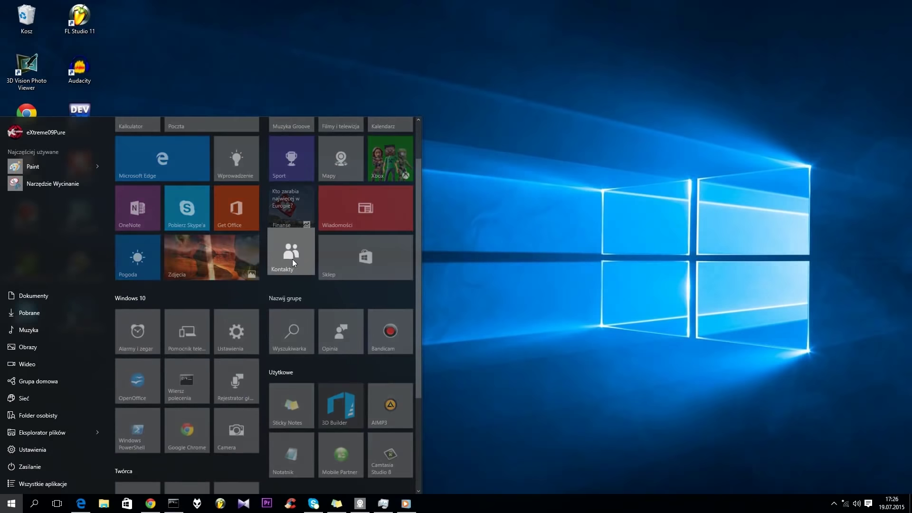
- Unpin the Wyszukiwarka tile from the Start menu
right_click(294, 331)
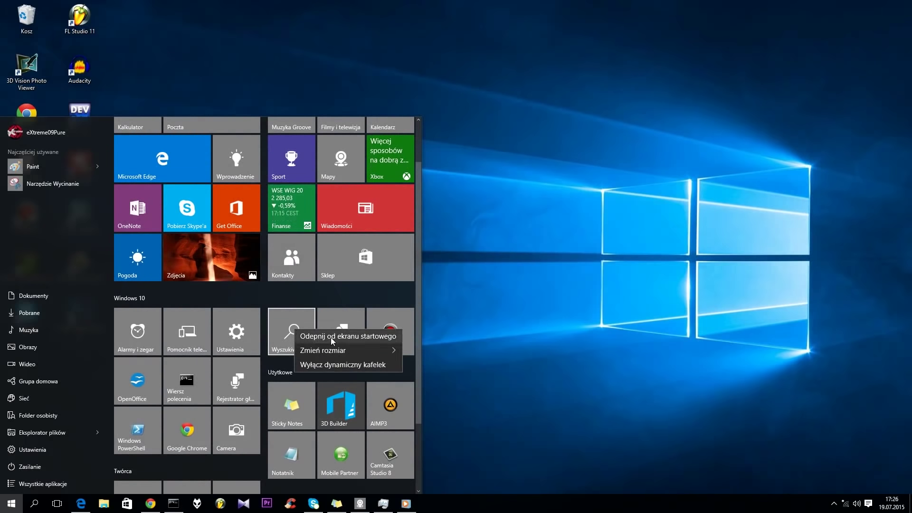
left_click(351, 337)
scroll(332, 327, "up", 2)
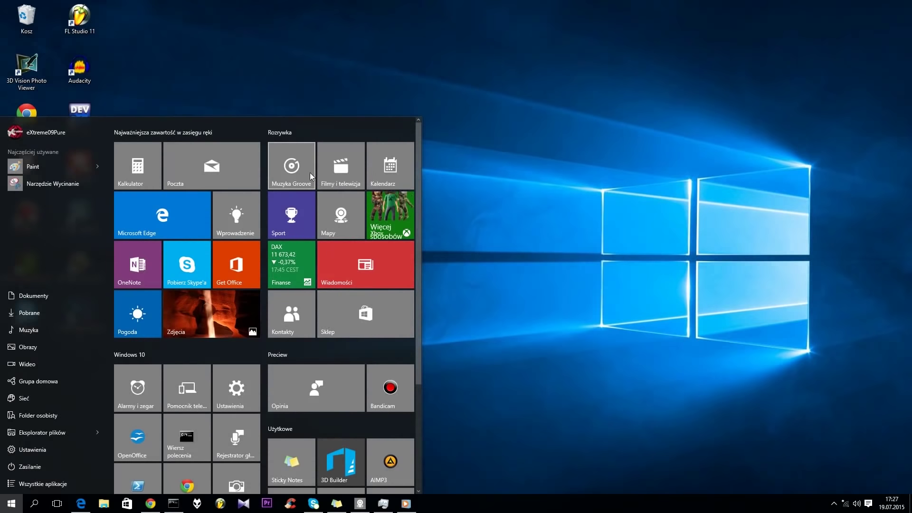
- Open Muzyka Groove, show the Utwory list with its sorting choices and browse through the songs
left_click(291, 165)
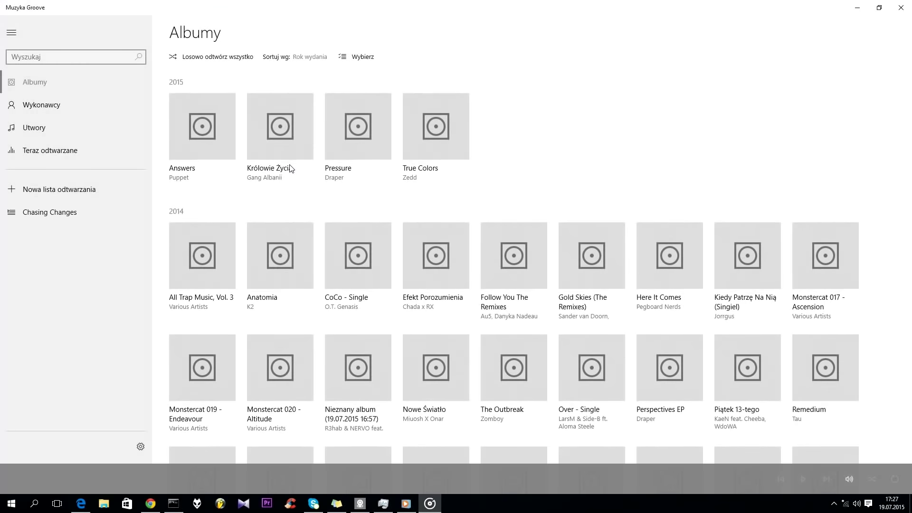
left_click(27, 135)
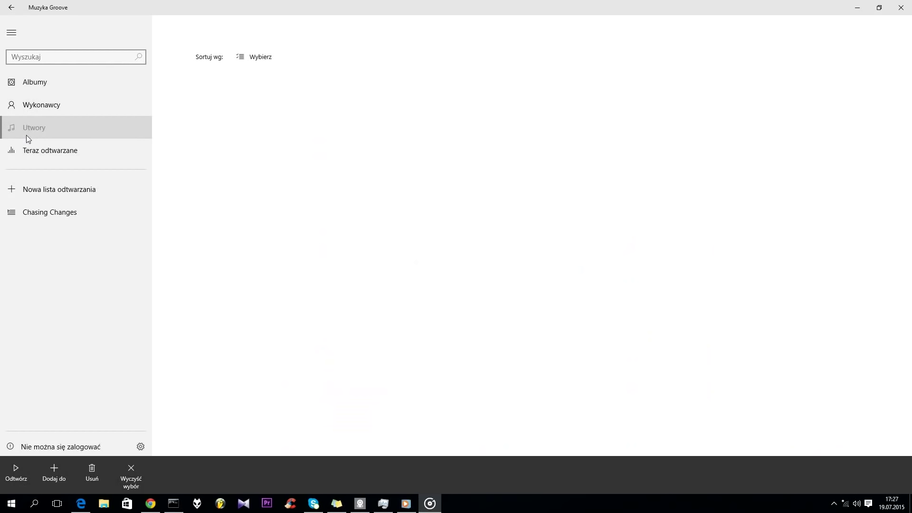
left_click(311, 57)
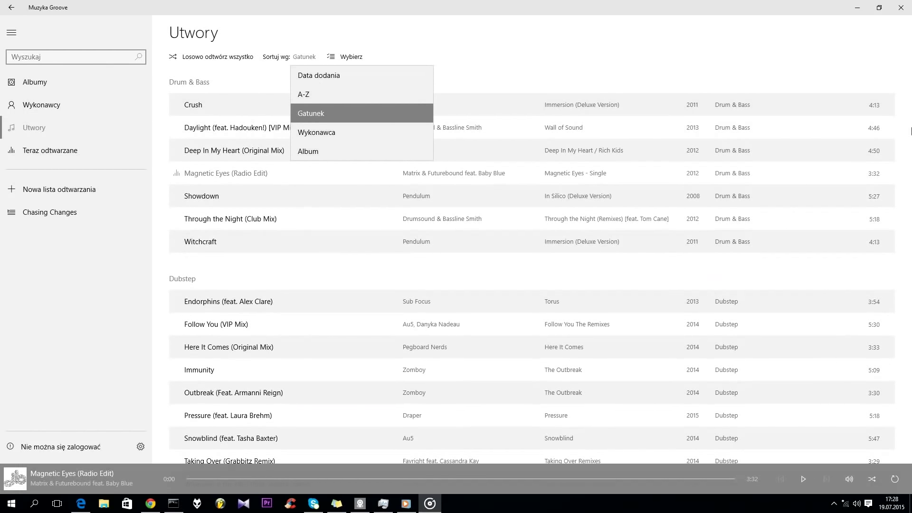
left_click(911, 108)
scroll(911, 124, "down", 15)
left_click_drag(910, 142, 910, 57)
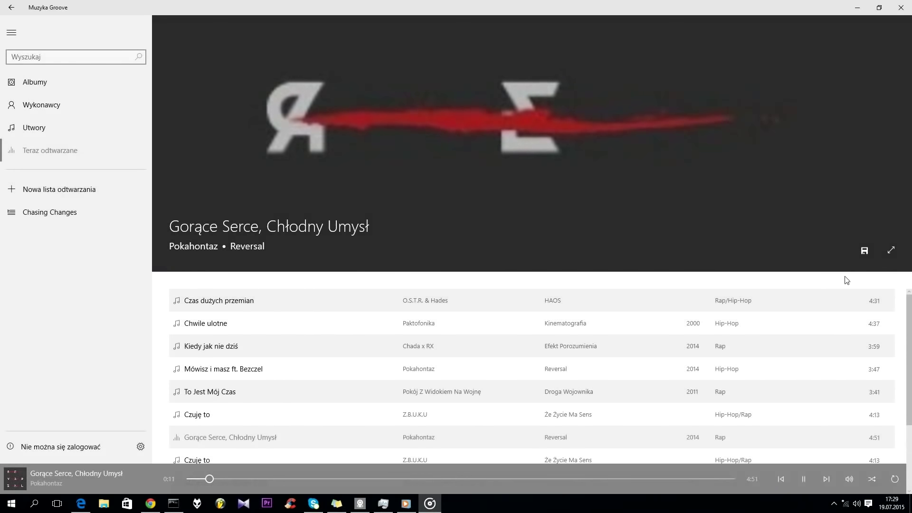
- Show the playing song full screen and return, toggle the navigation pane, and snap Muzyka Groove to the right half of the screen
left_click(890, 250)
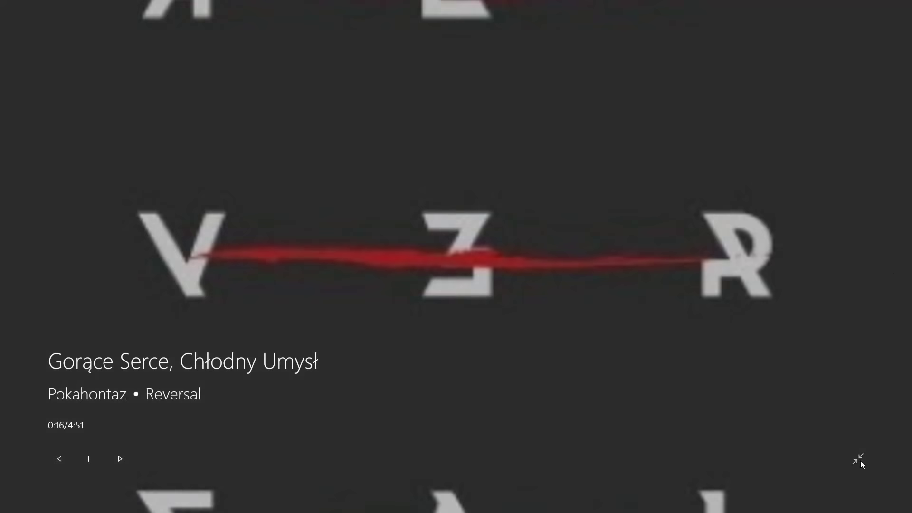
left_click(858, 459)
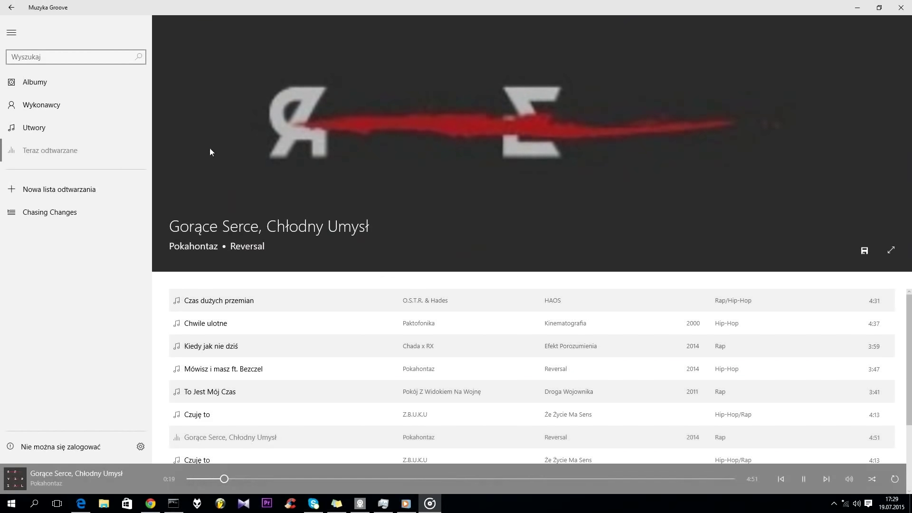
left_click(12, 32)
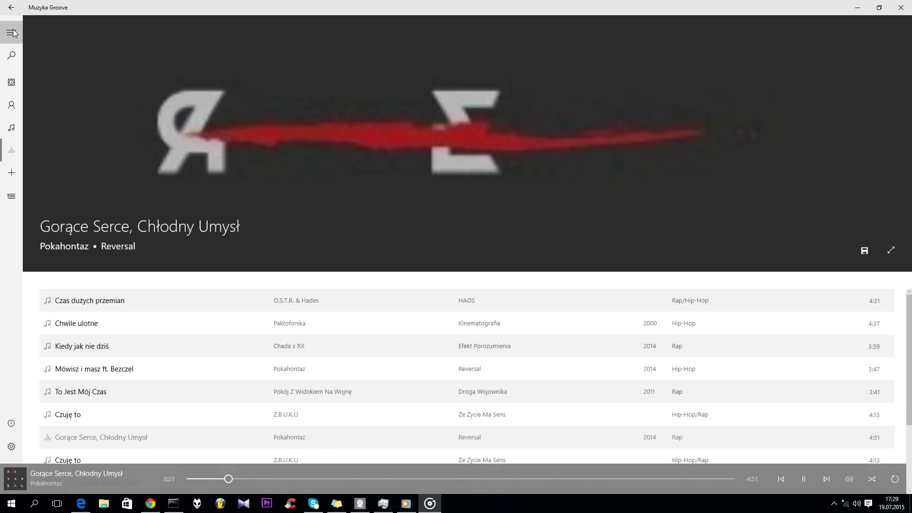
left_click(11, 33)
left_click_drag(393, 10, 909, 92)
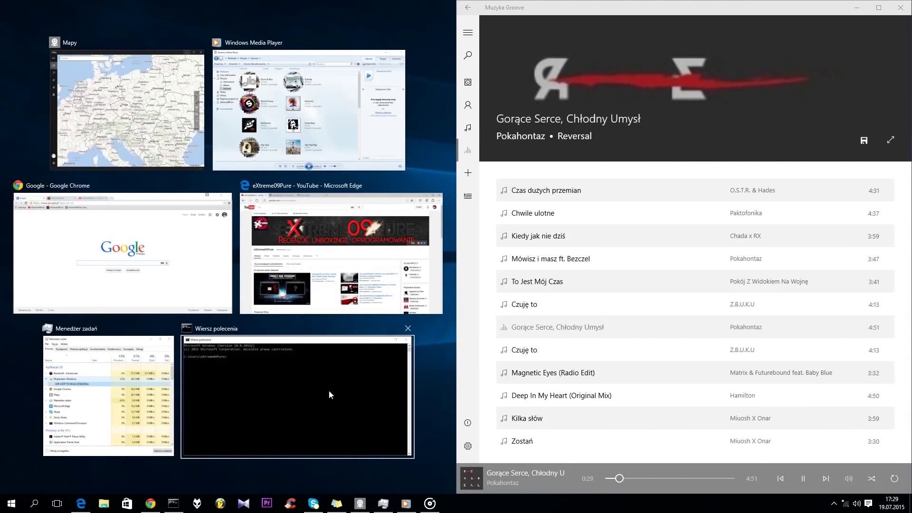
- Switch to Windows Media Player, play Lock It (Grabbitz Remix) from about 0:47 in the compact now-playing view, and close the player
left_click(407, 503)
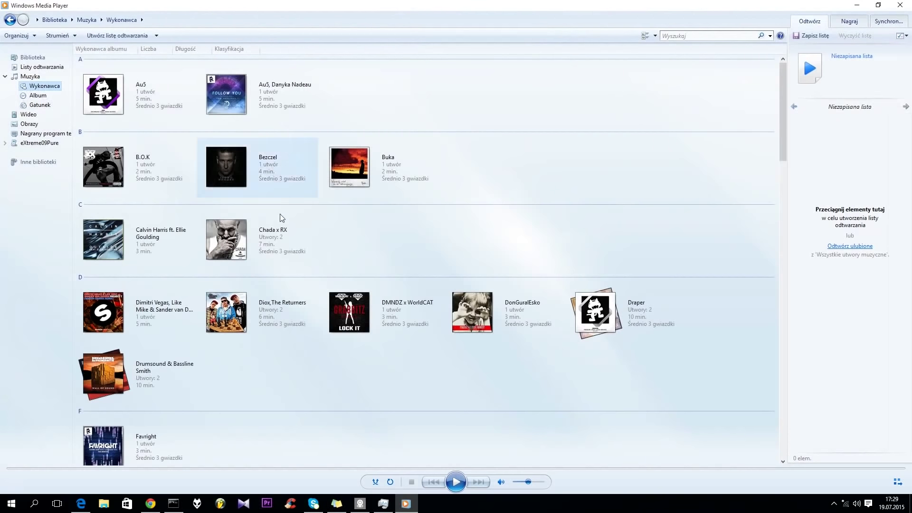
double_click(409, 314)
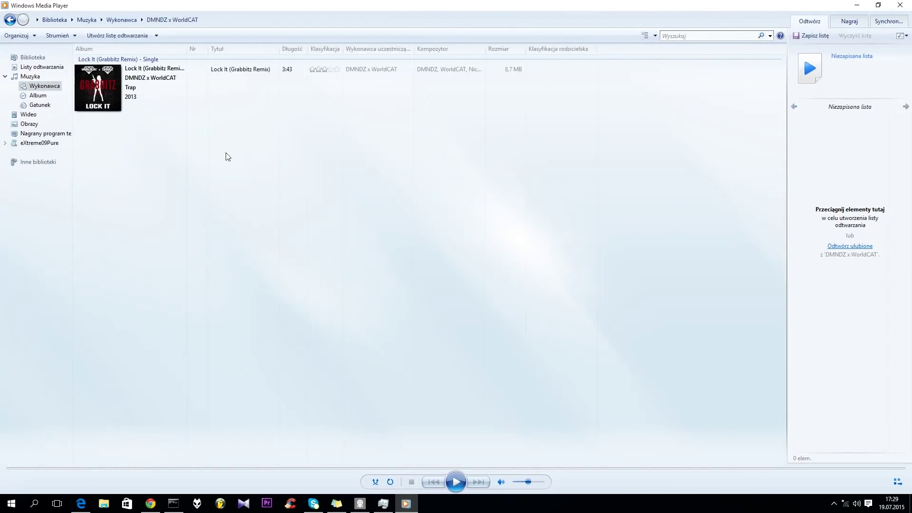
left_click(203, 467)
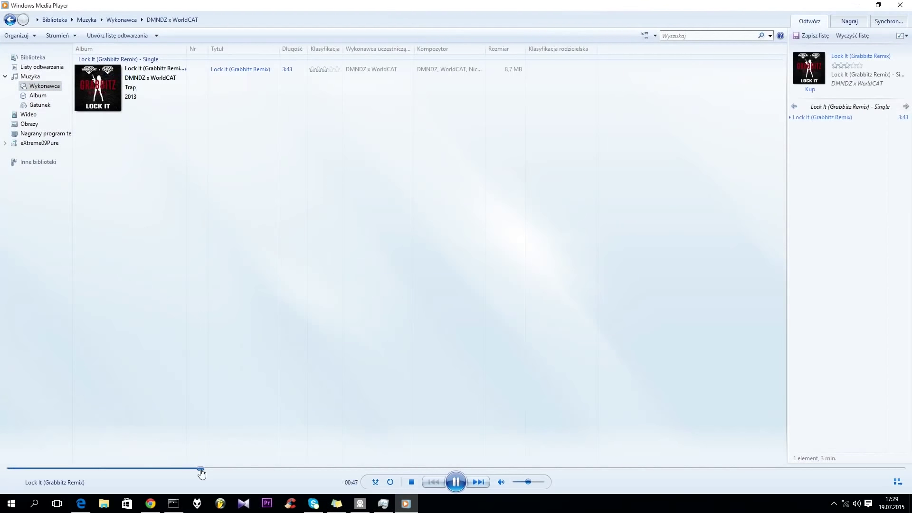
left_click(897, 481)
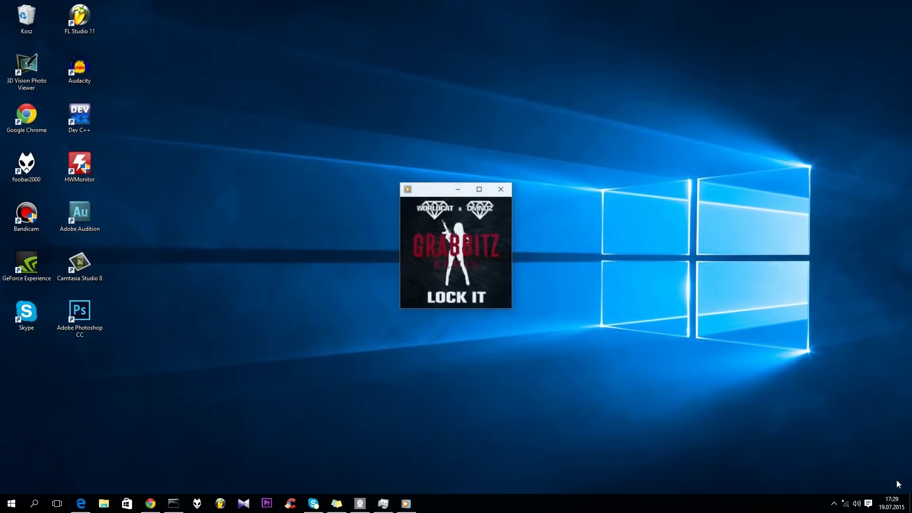
left_click(502, 190)
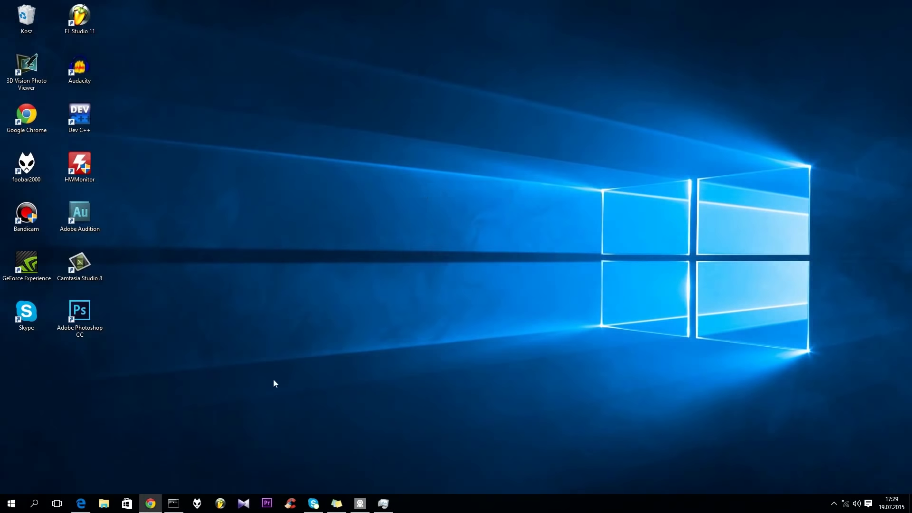
- Open foobar2000, play "Mówisz i masz ft. Bezczel", jump to about 2:43 and back to about 0:51, and close the player
left_click(197, 503)
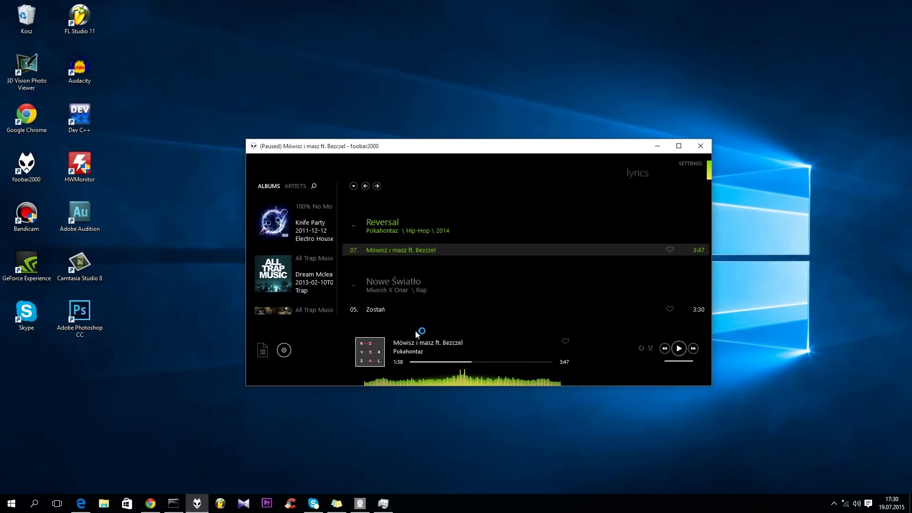
left_click(679, 348)
left_click(516, 362)
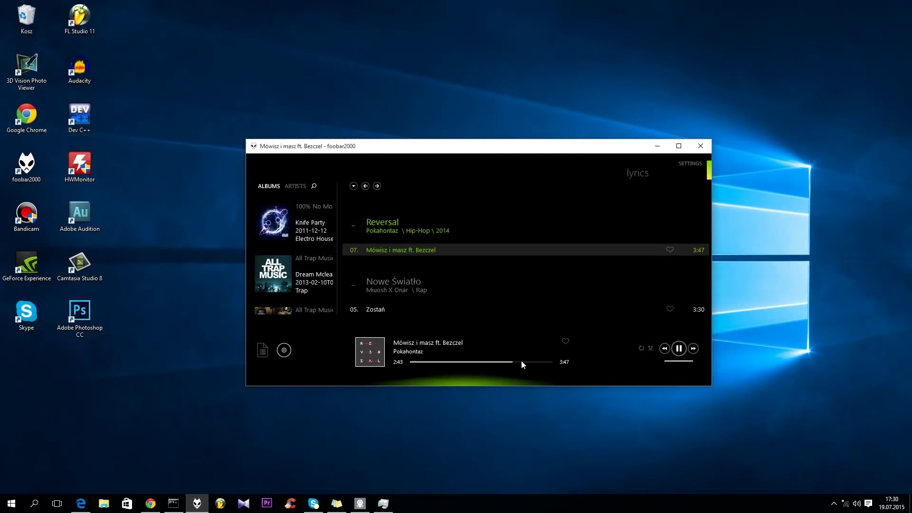
left_click(443, 362)
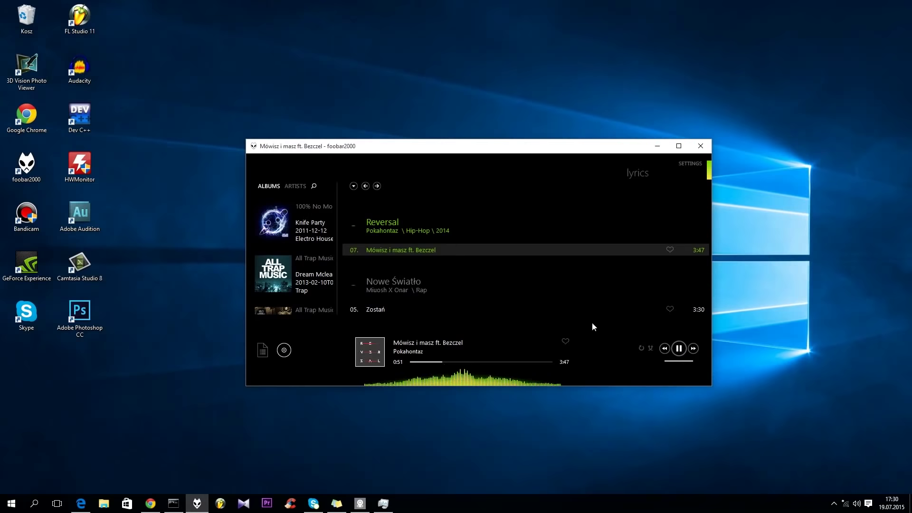
left_click(700, 146)
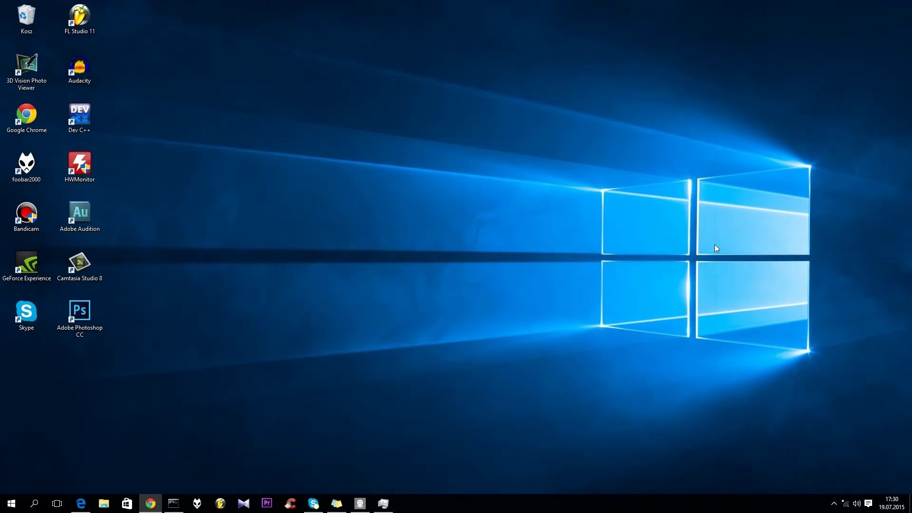
- Set the system volume to 97
left_click(856, 504)
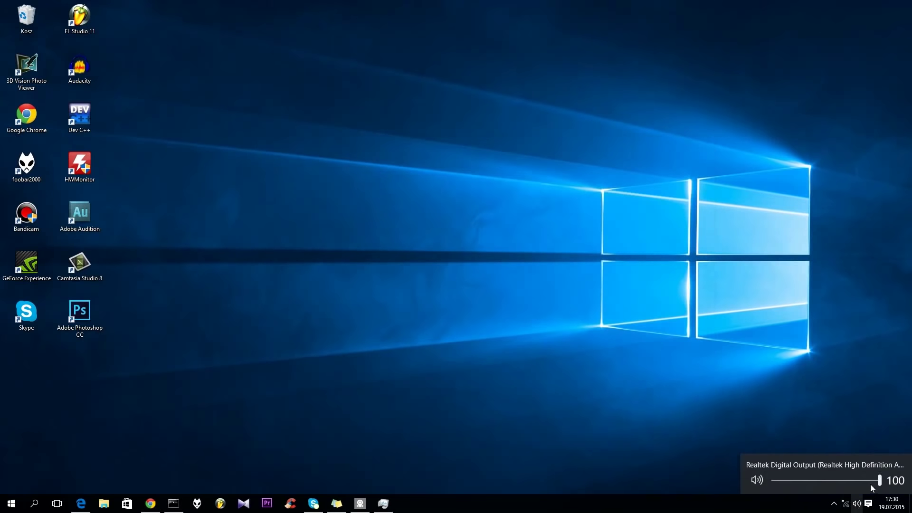
mouse_move(877, 481)
left_mouse_down()
mouse_move(777, 477)
mouse_move(876, 483)
left_mouse_up()
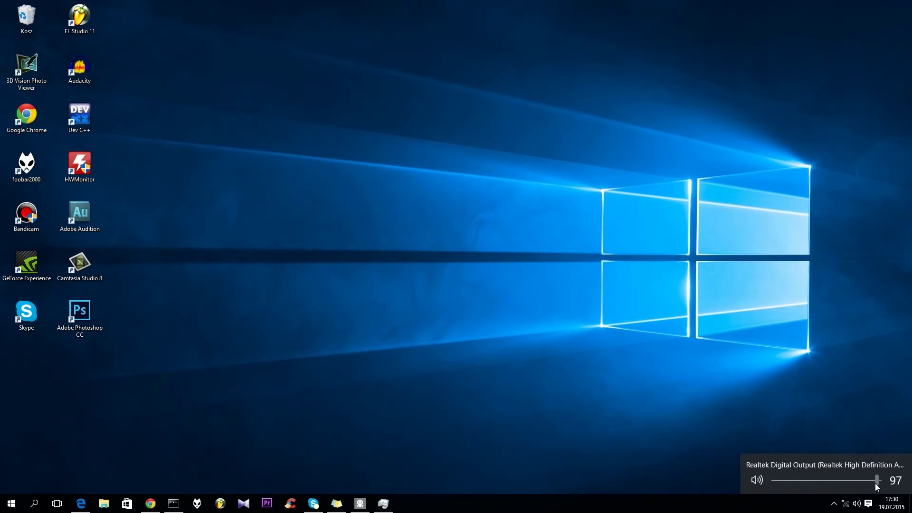
- Browse the taskbar calendar forward to October 2015 and open the date and time settings
left_click(876, 451)
left_click(889, 499)
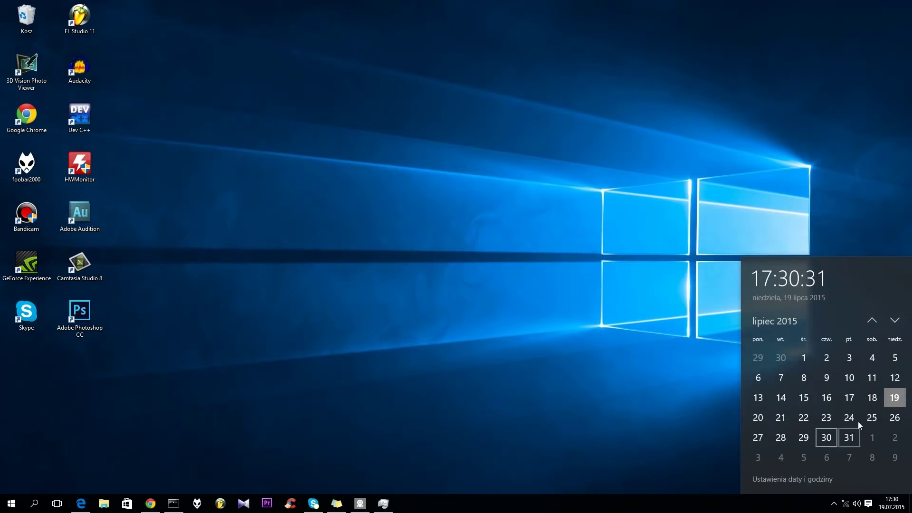
left_click(894, 321)
left_click(895, 321)
left_click(894, 321)
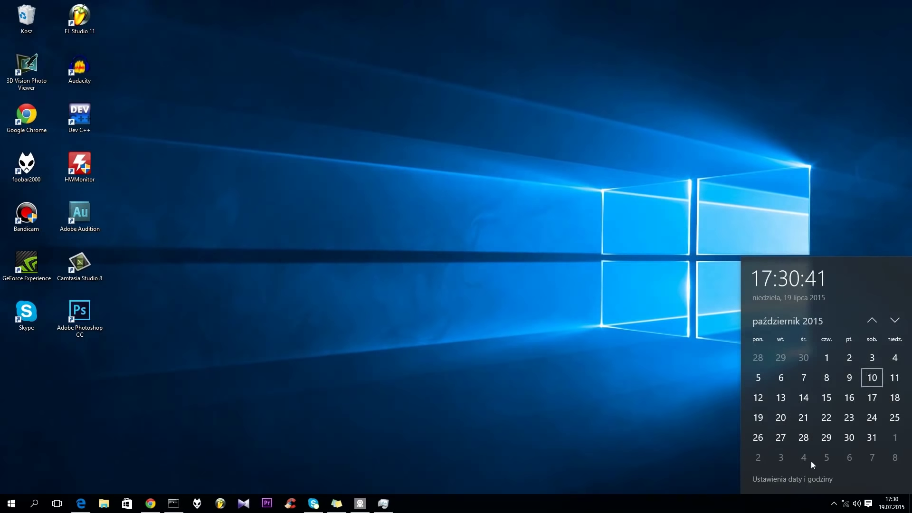
left_click(801, 481)
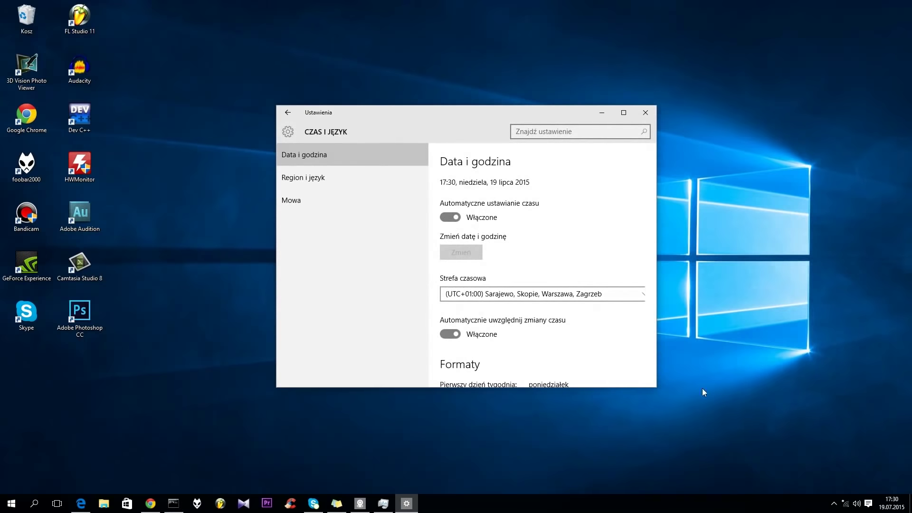
left_click_drag(653, 218, 654, 141)
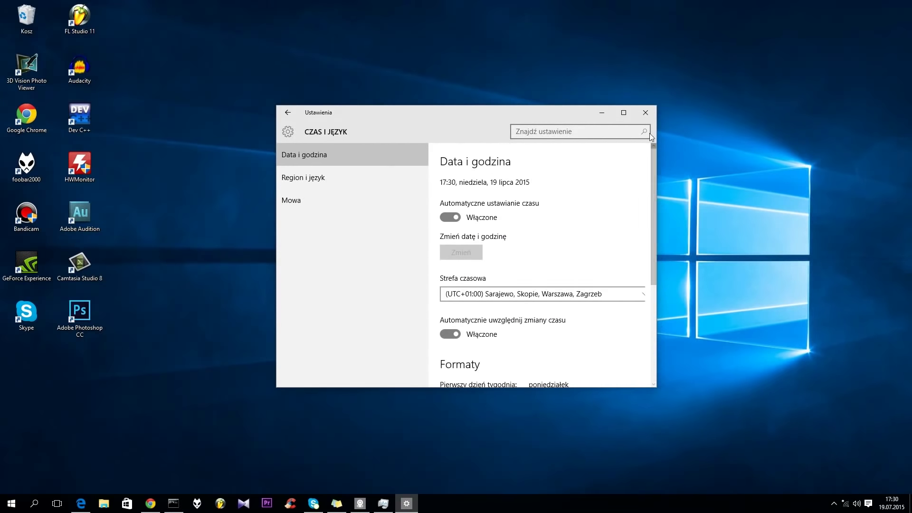
- Go back to the Settings home and view the drive usage under System, Pamięć
left_click(287, 112)
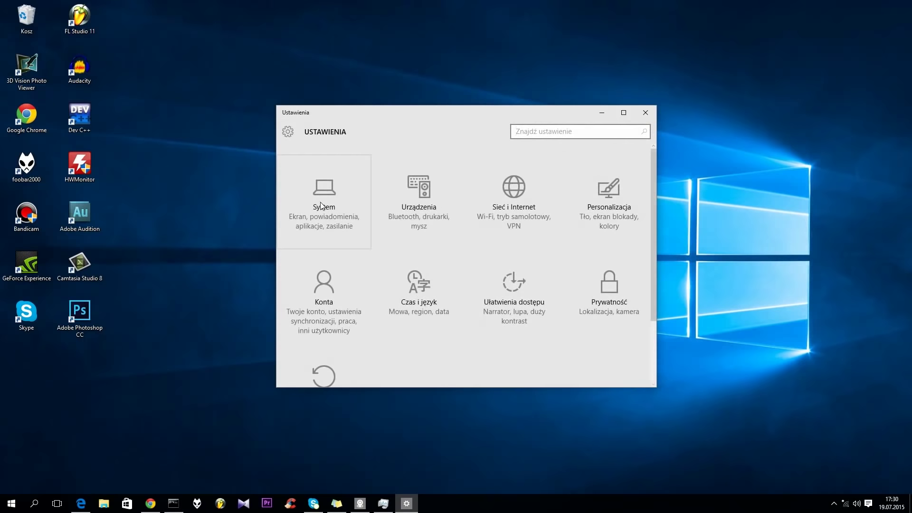
left_click(330, 218)
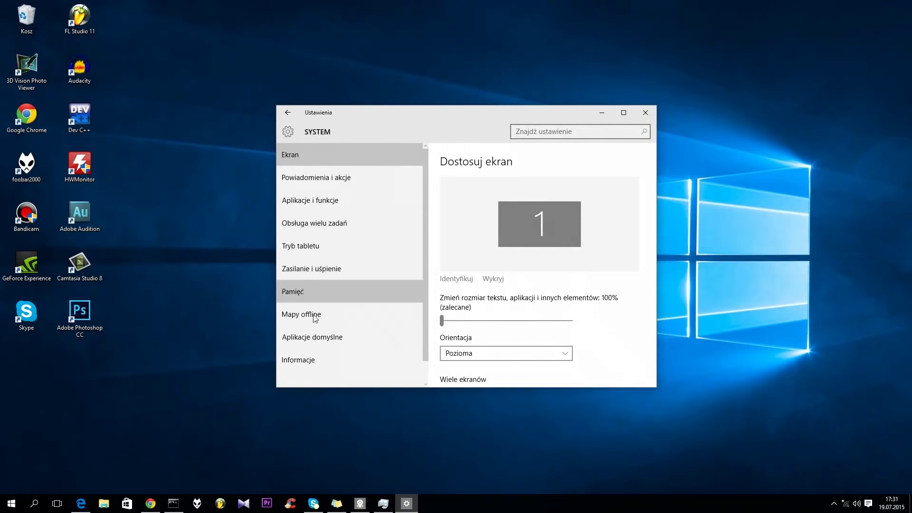
left_click(301, 291)
left_click_drag(654, 202, 392, 118)
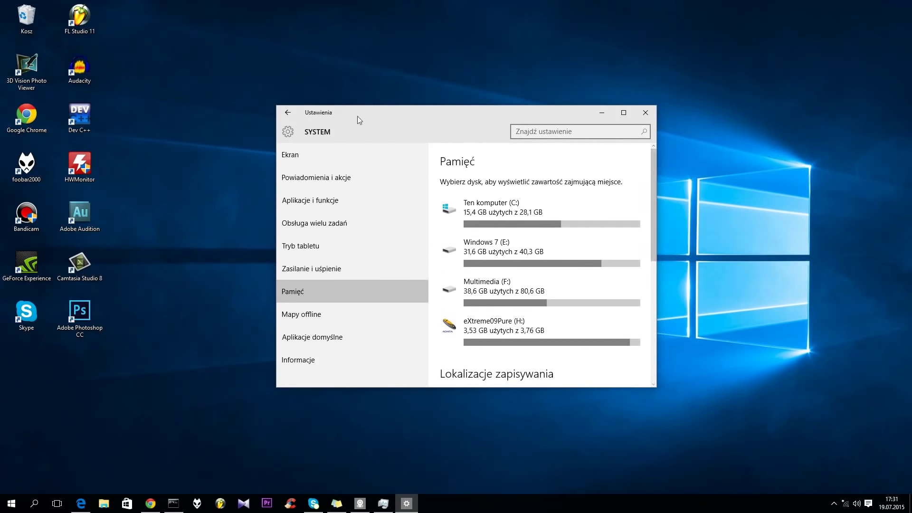
- View the connected devices and the mouse and touchpad settings in the Urządzenia category
left_click(284, 132)
left_click(420, 199)
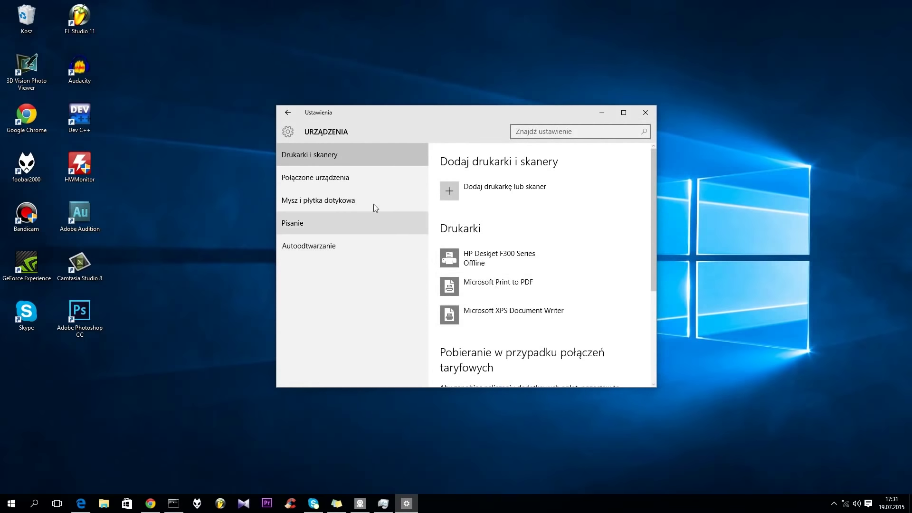
left_click(339, 179)
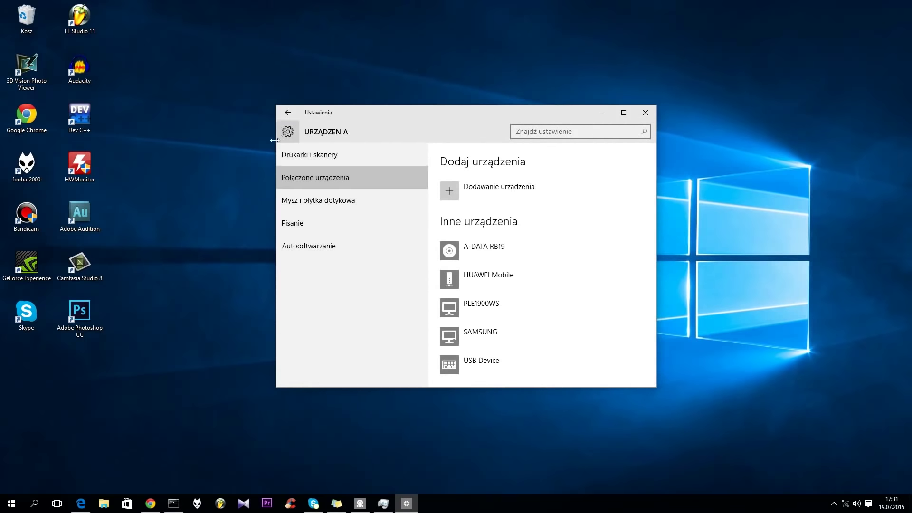
left_click(332, 203)
left_click_drag(448, 279, 448, 278)
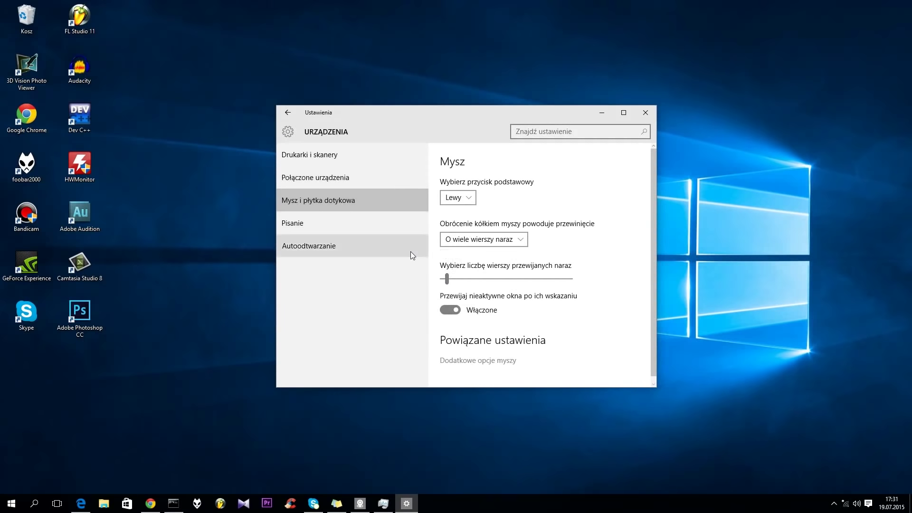
- Open the additional mouse options, look through the pointer schemes and pointer options, and close the mouse properties
scroll(459, 261, "down", 1)
left_click(492, 355)
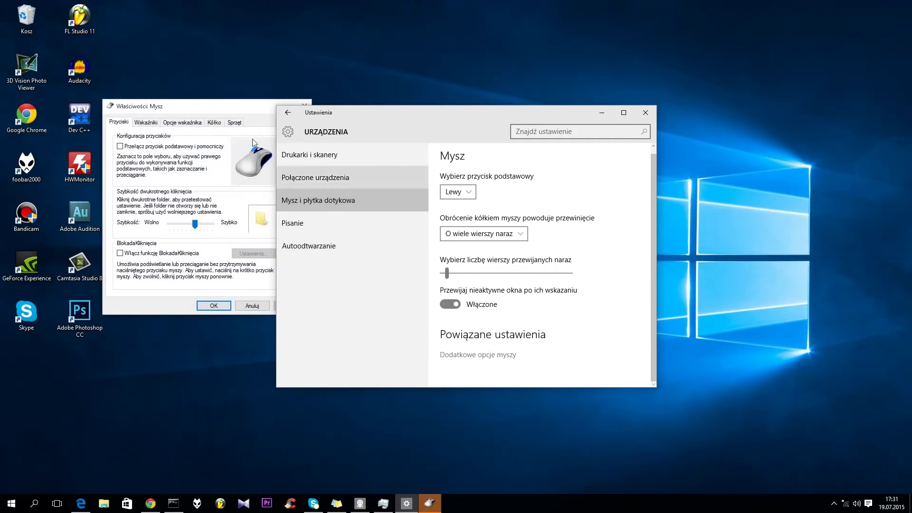
left_click_drag(209, 107, 157, 161)
left_click(93, 176)
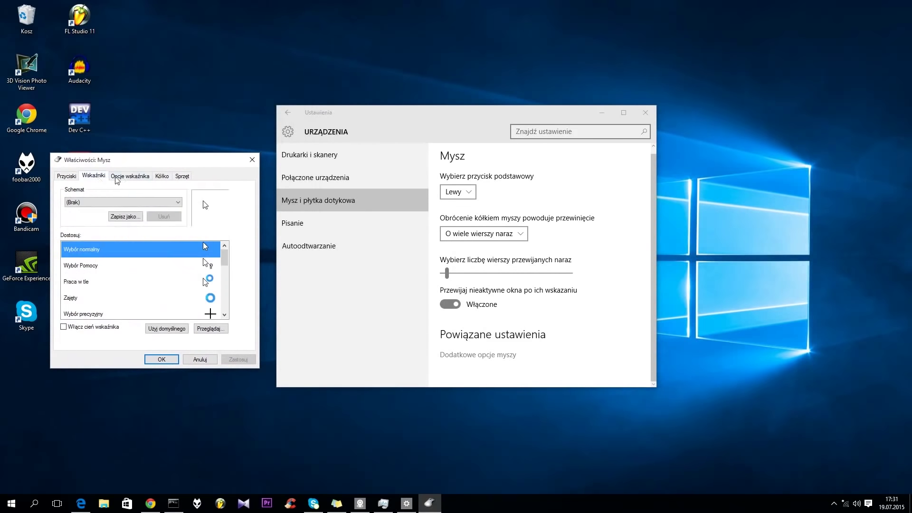
left_click(130, 176)
mouse_move(133, 211)
left_mouse_down()
mouse_move(149, 212)
mouse_move(133, 212)
left_mouse_up()
left_click(252, 159)
- Open the Personalizacja category and review the desktop background options, keeping the background type at Obraz
left_click(287, 113)
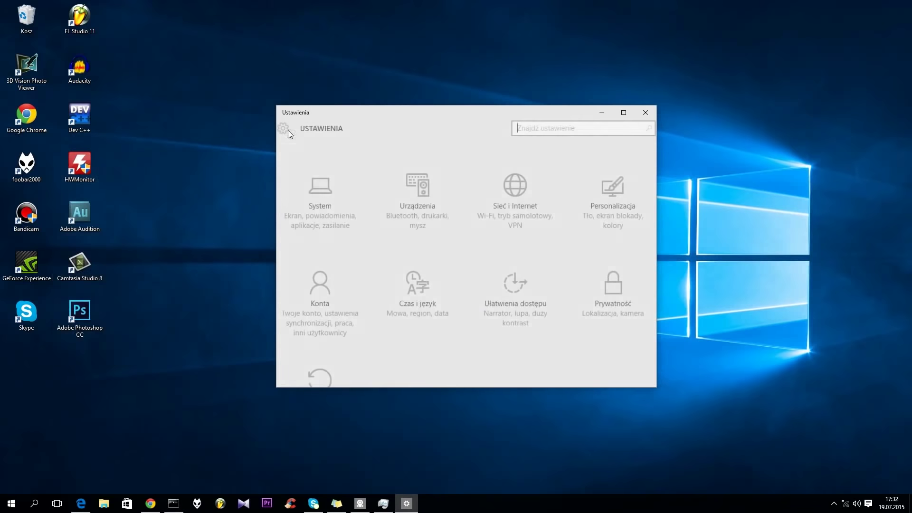
left_click(606, 204)
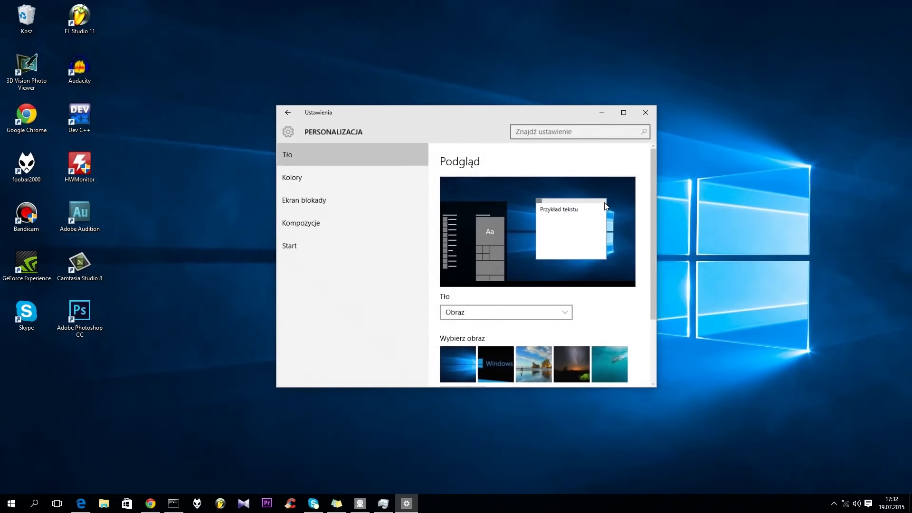
scroll(646, 219, "down", 1)
left_click(489, 275)
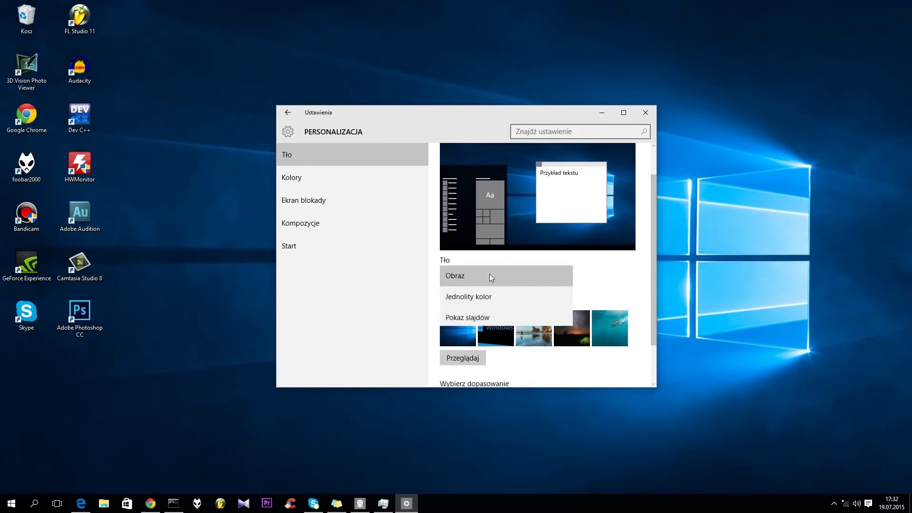
left_click(489, 275)
scroll(554, 332, "down", 1)
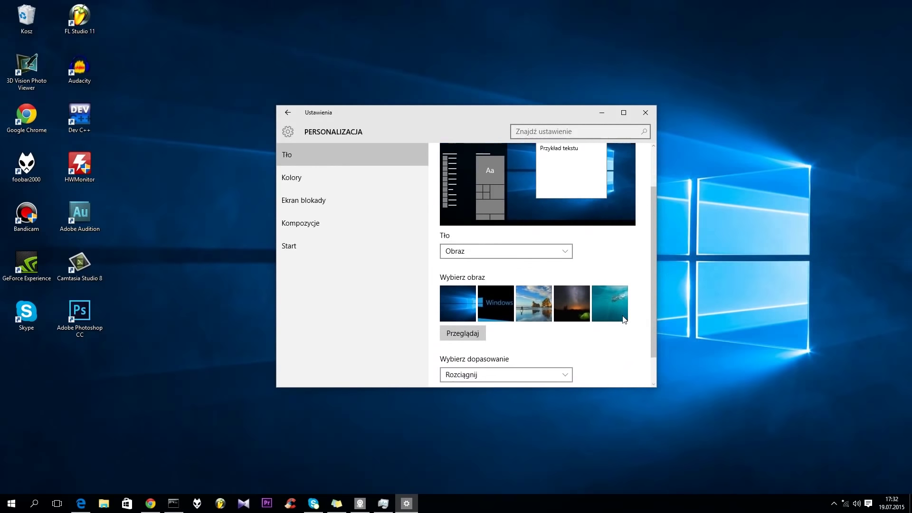
scroll(624, 320, "up", 2)
- Try a dark green accent color, check it in the Start menu, and restore the gray accent
left_click(318, 178)
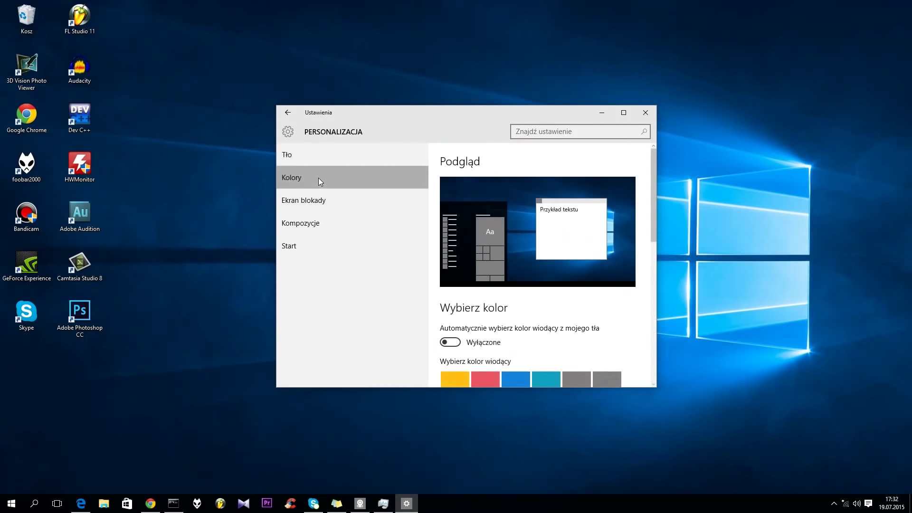
scroll(523, 253, "down", 6)
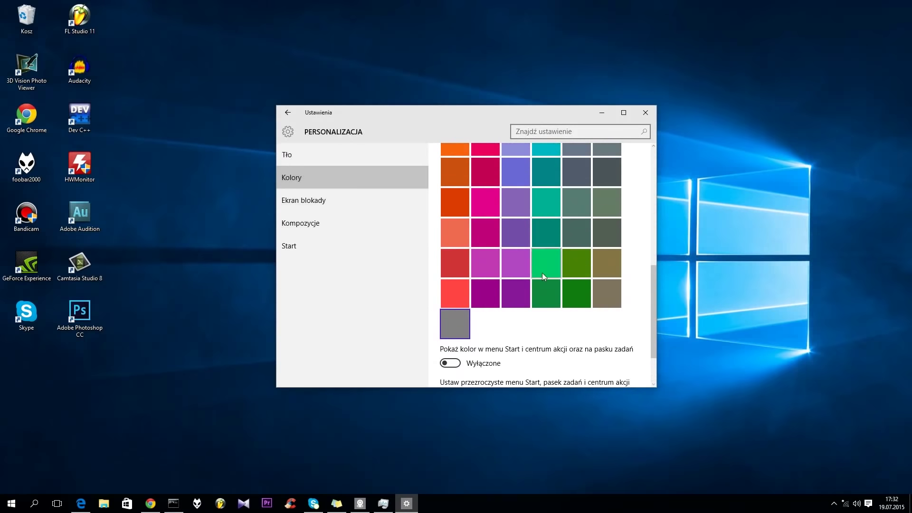
left_click(543, 292)
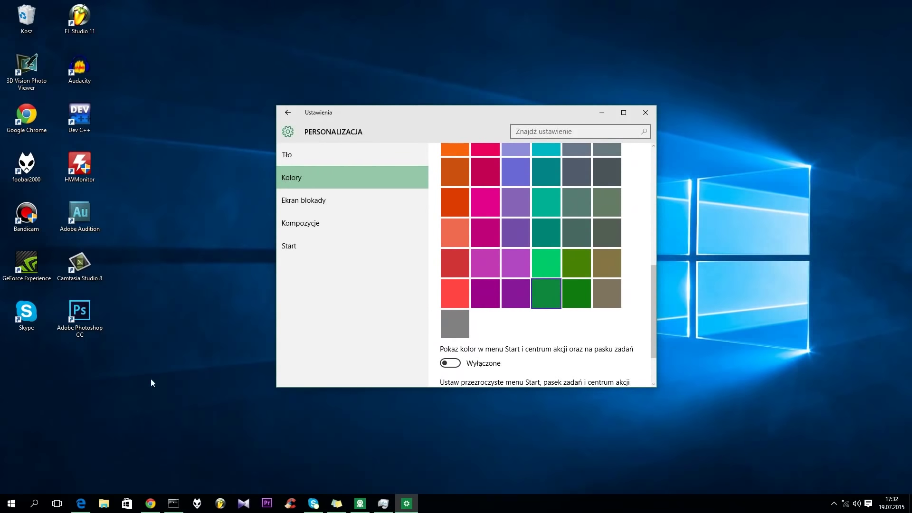
left_click(10, 502)
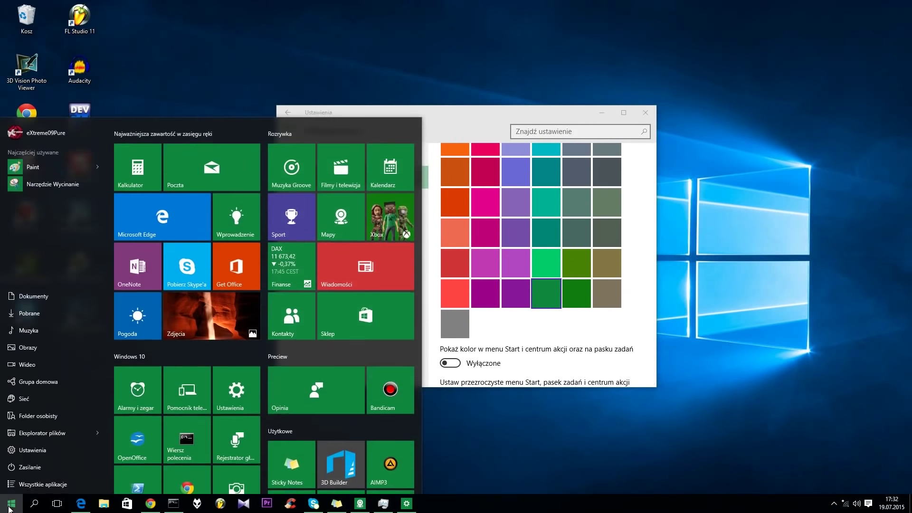
left_click_drag(653, 309, 654, 301)
left_click(451, 336)
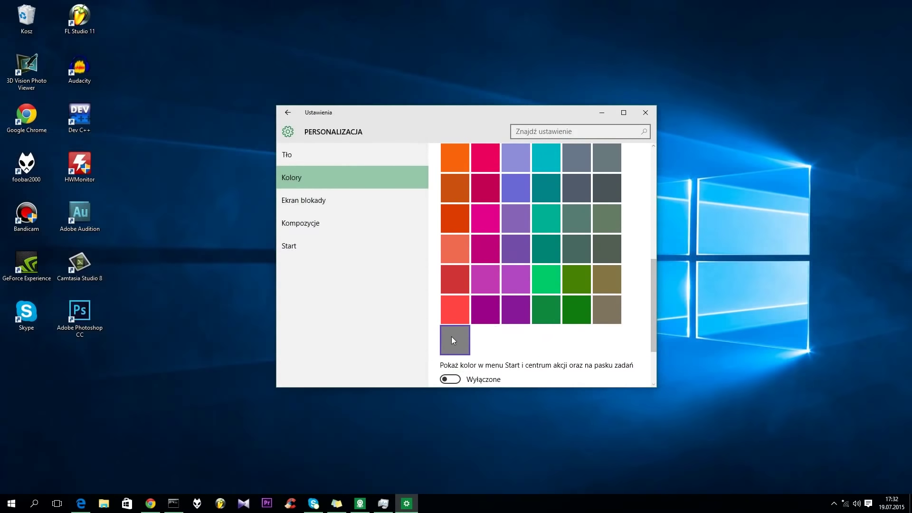
- Review the lock screen personalization options, including its background pictures and app status choices
left_click(309, 199)
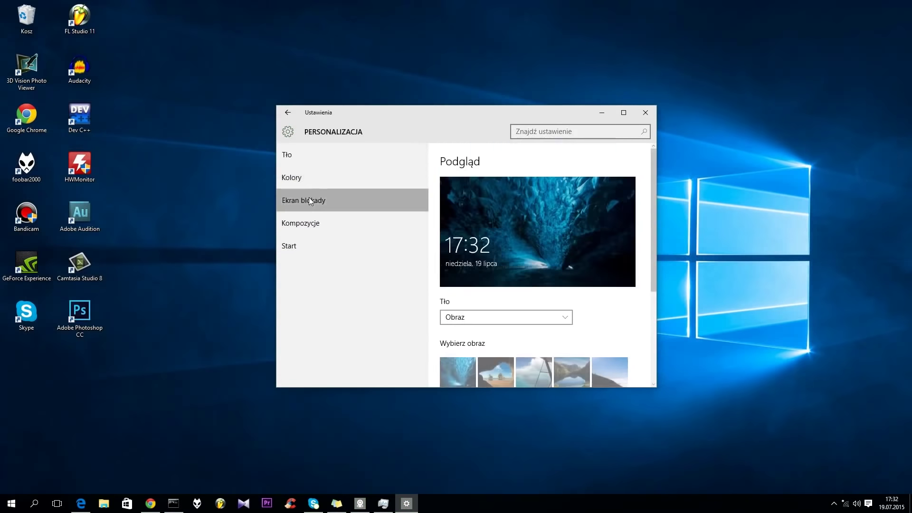
scroll(604, 288, "down", 3)
scroll(605, 287, "up", 3)
scroll(607, 287, "down", 5)
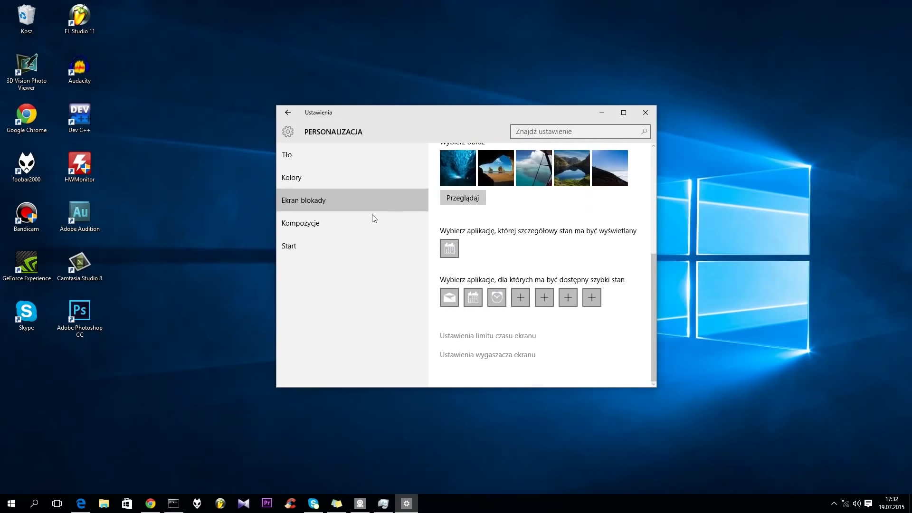
- Toggle an option in the Start personalization settings and open the Start menu
left_click(292, 245)
left_click(454, 262)
left_click(11, 503)
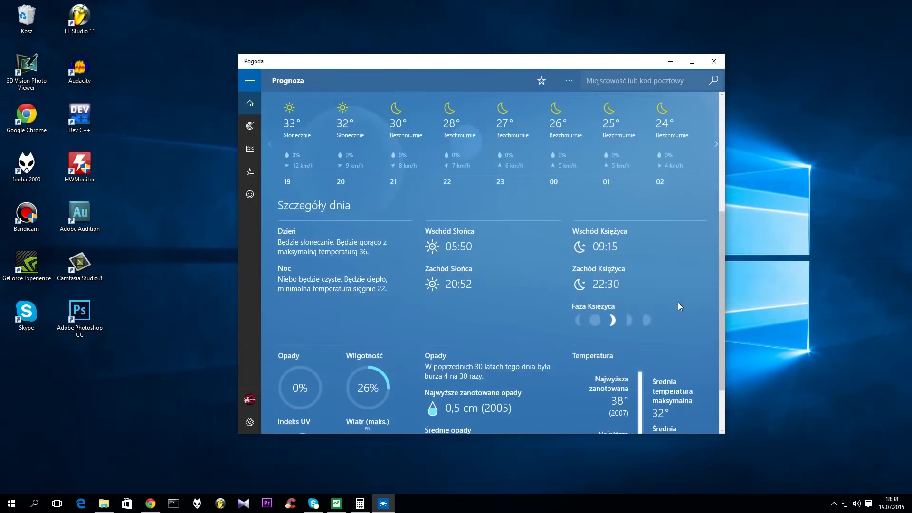
- Return to the top of the Pogoda forecast for Florence and open its historical weather data
scroll(677, 302, "up", 5)
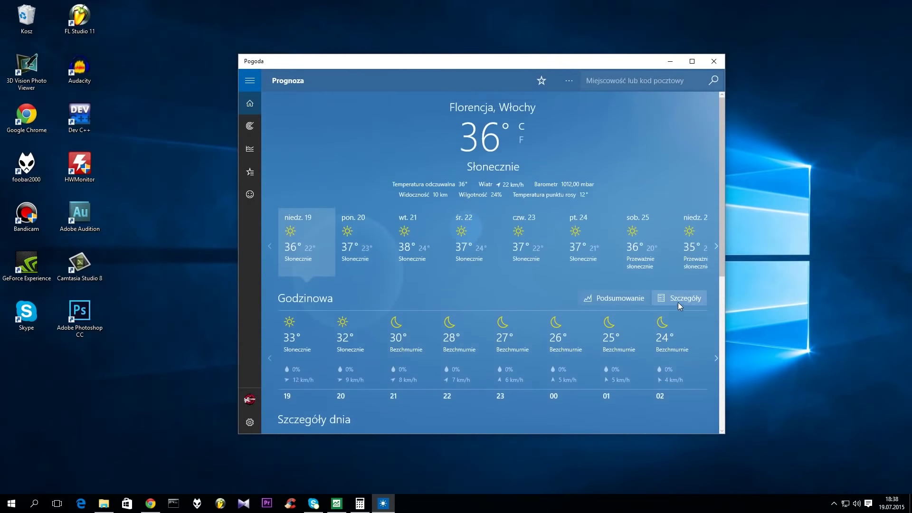
left_click(250, 82)
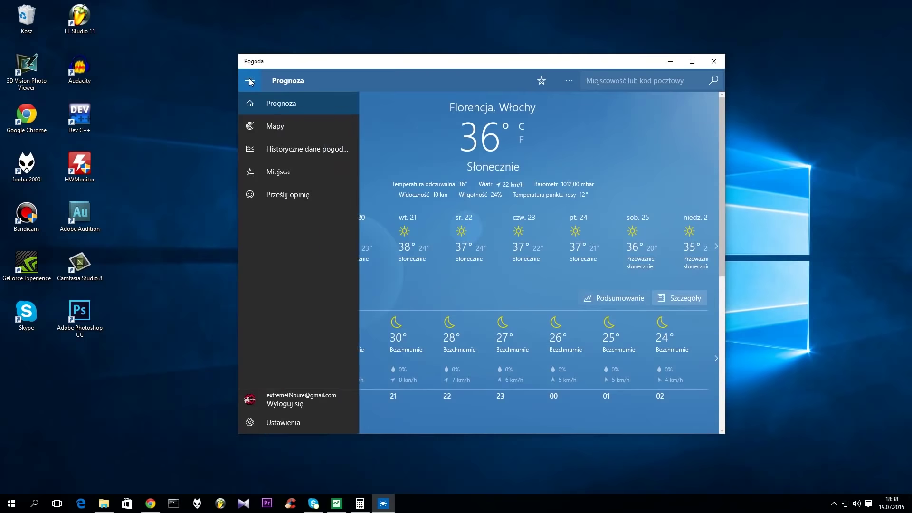
left_click(311, 147)
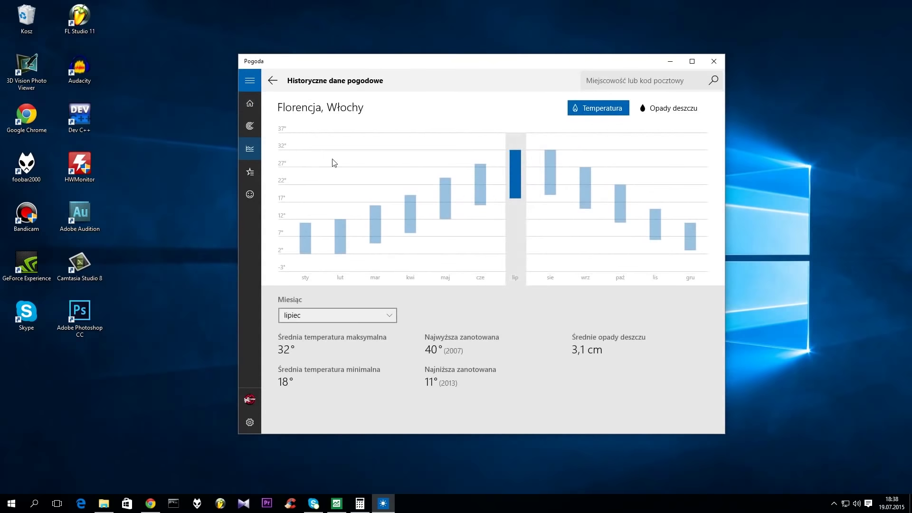
- Show the historical rainfall chart, view the data for June, May, April and March, and close Pogoda
left_click(658, 113)
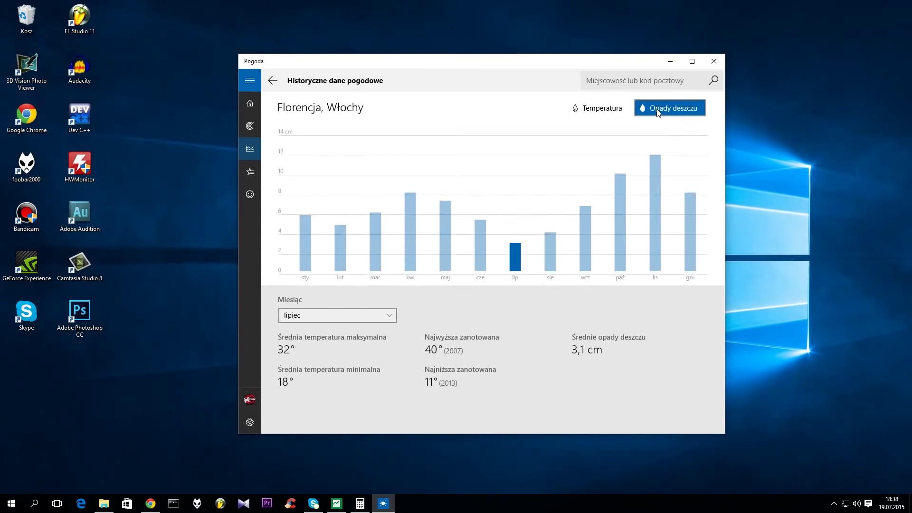
left_click(477, 240)
left_click(447, 236)
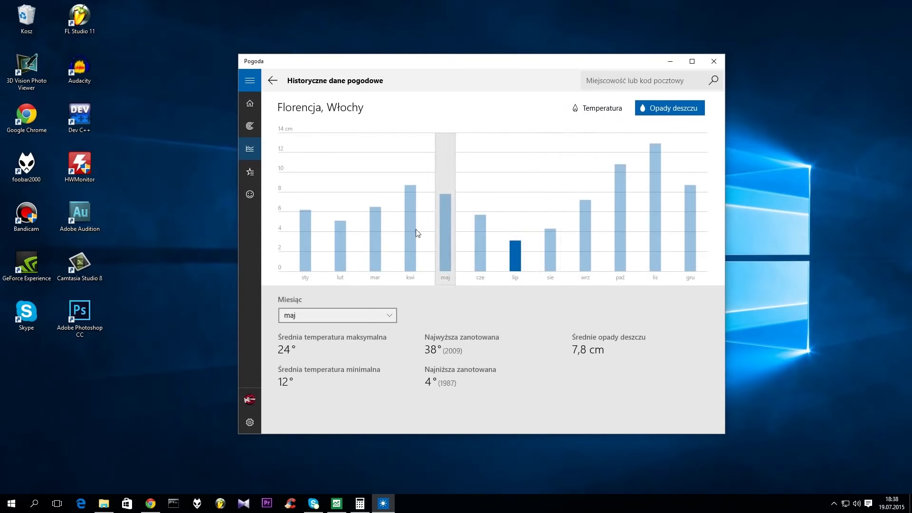
left_click(410, 230)
left_click(377, 237)
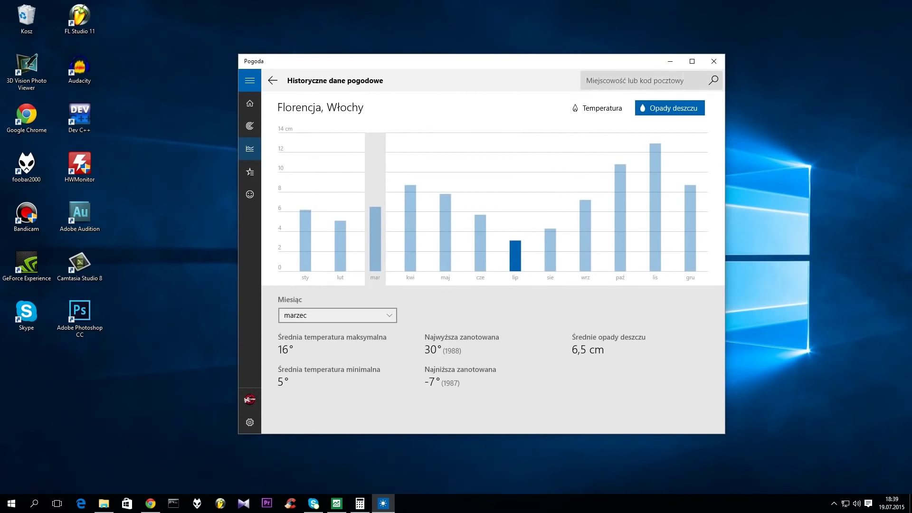
left_click(713, 61)
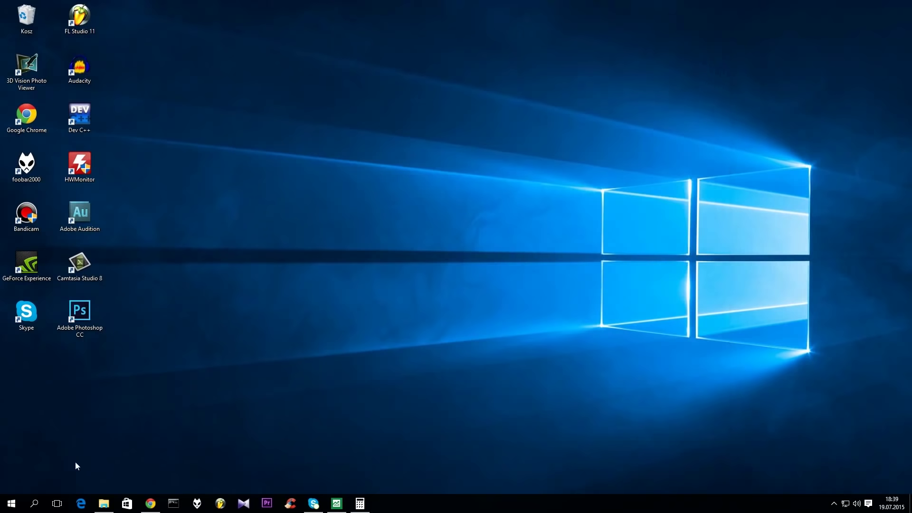
- Enter "windows" in the system search and run it as a web search in Edge
left_click(36, 503)
type("wind")
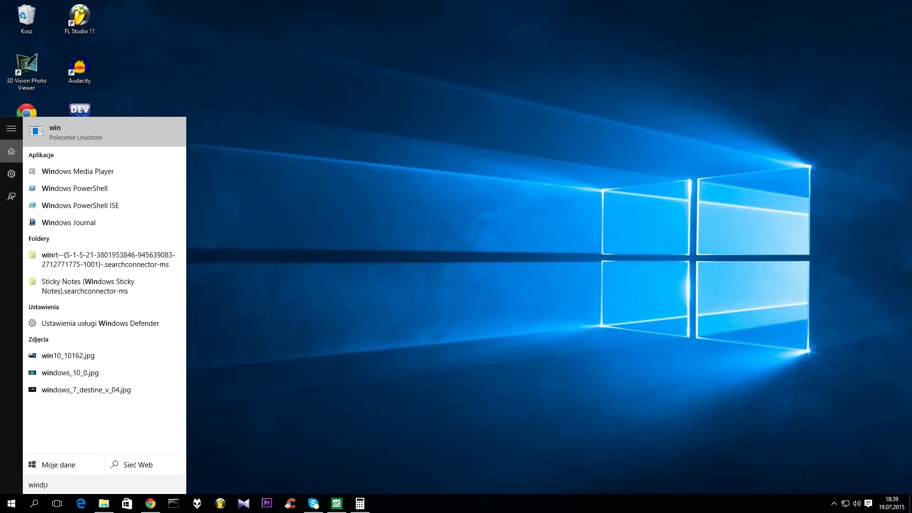
type("ows")
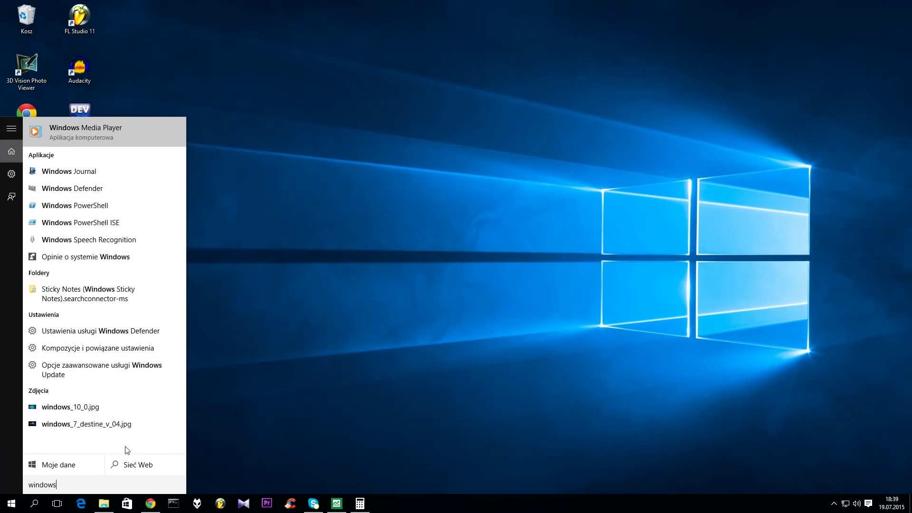
left_click(135, 466)
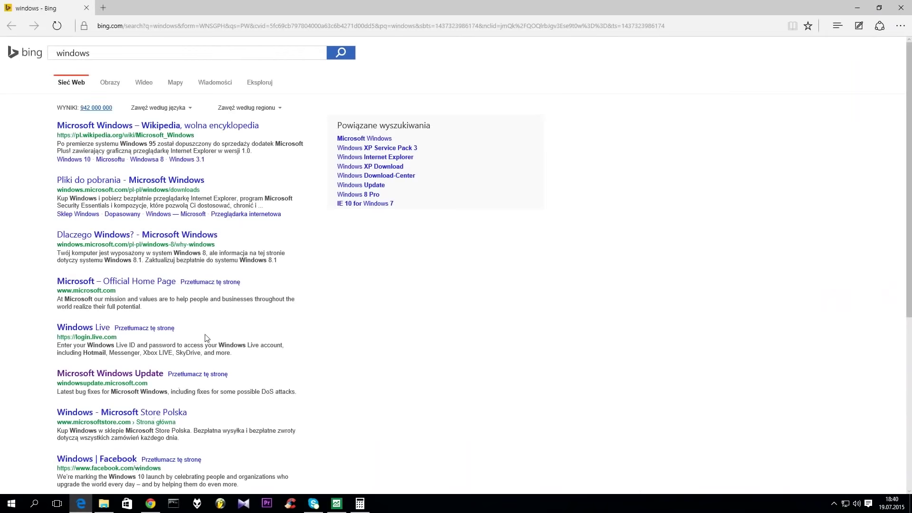
- Restore the browser from full size to a smaller window, then resize and reposition it on the desktop
left_click_drag(384, 4, 428, 39)
left_click_drag(708, 195, 685, 203)
left_click_drag(505, 43, 517, 40)
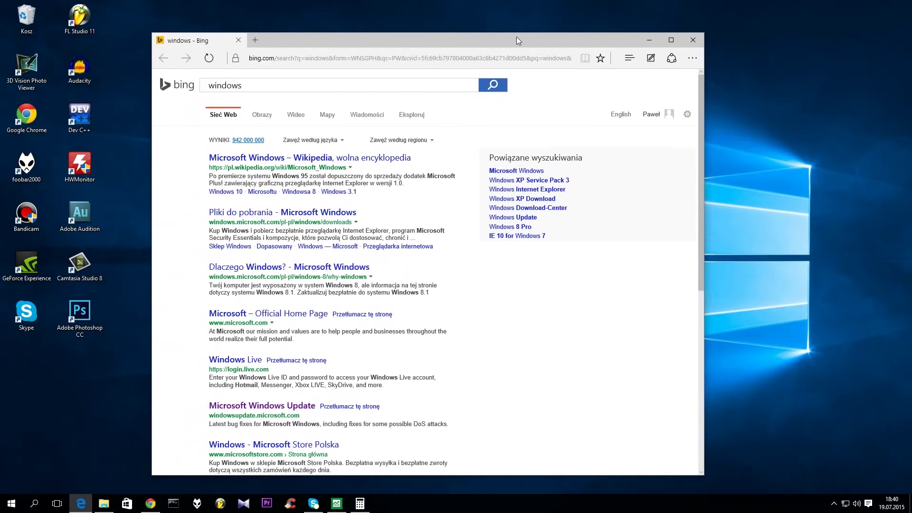
- Open the Microsoft Windows Wikipedia search result and close the browser
left_click(299, 159)
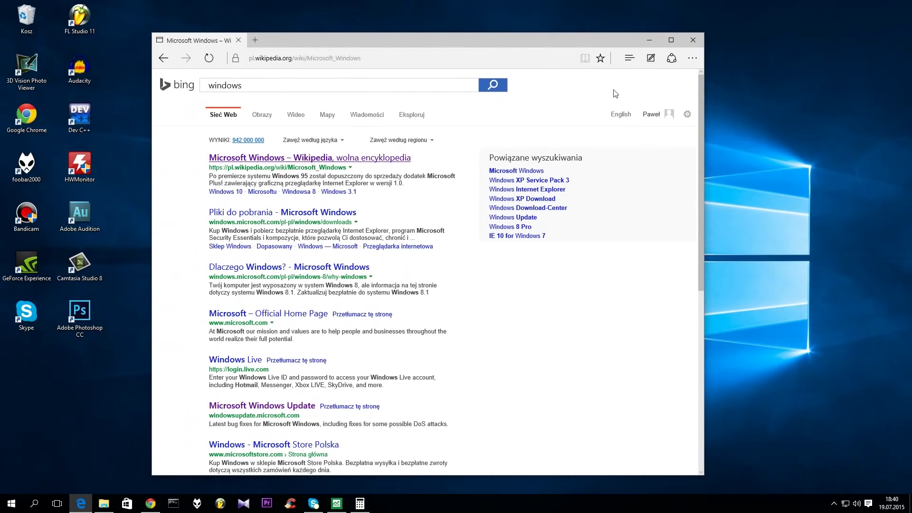
left_click(693, 41)
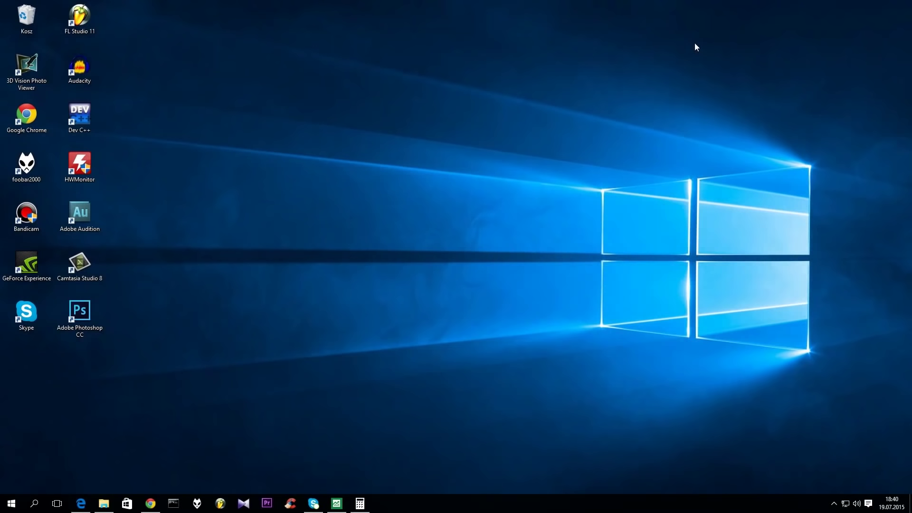